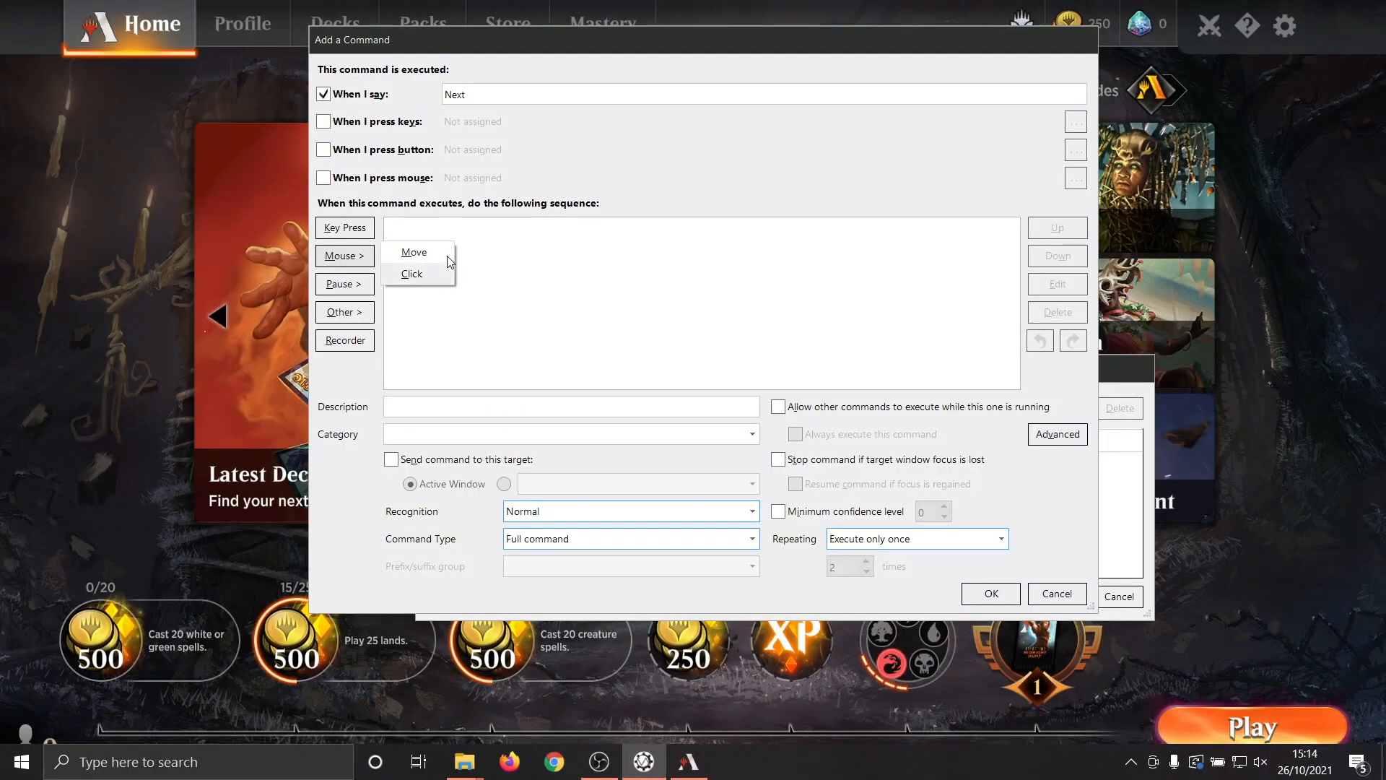
Add a mouse move action to screen coordinates (1671, 1000) to the "Next" voice command.
{"action": "left_click", "coordinate": [448, 253]}
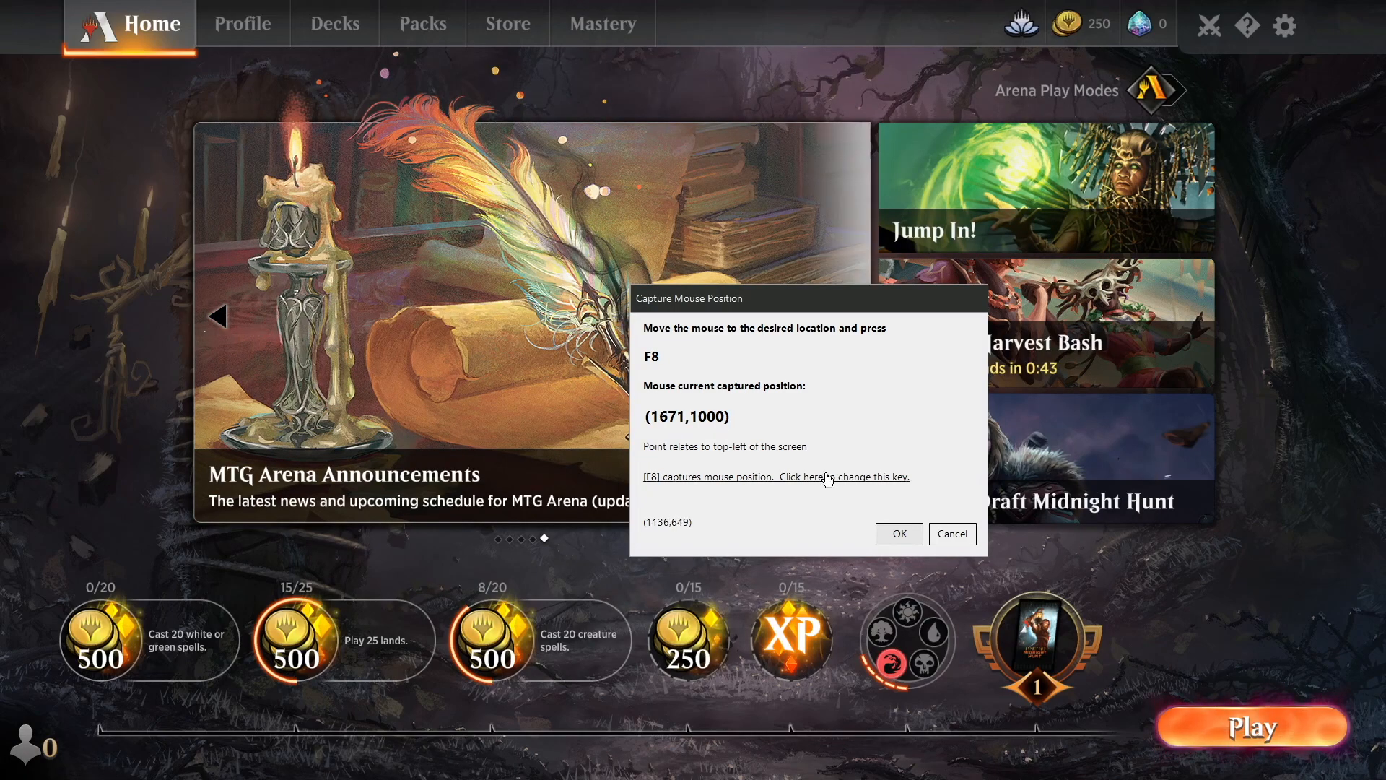
{"action": "left_click", "coordinate": [899, 534]}
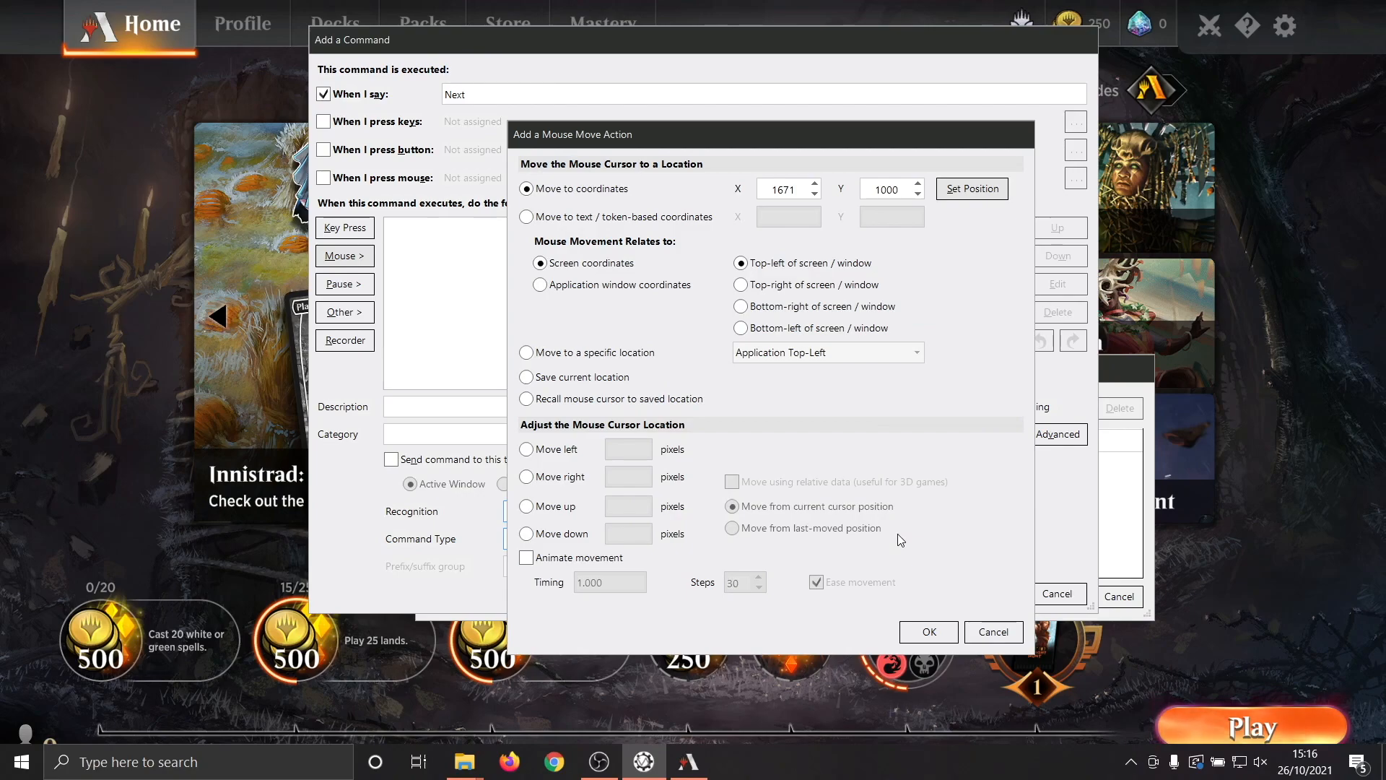
{"action": "left_click", "coordinate": [930, 632]}
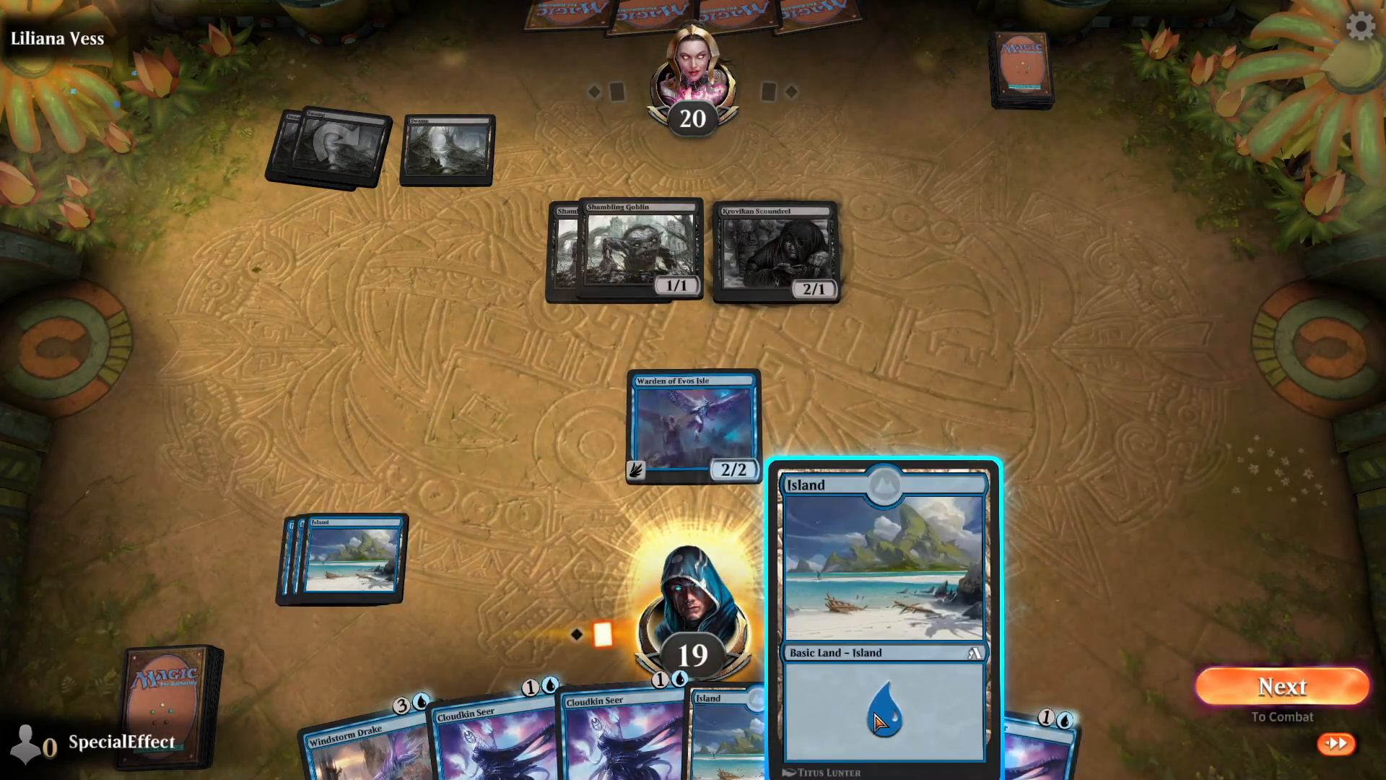
In Magic: The Gathering Arena, play an Island from the hand, proceed to combat and attack with Warden of Evos Isle.
{"action": "left_click_drag", "start_coordinate": [882, 729], "coordinate": [787, 396]}
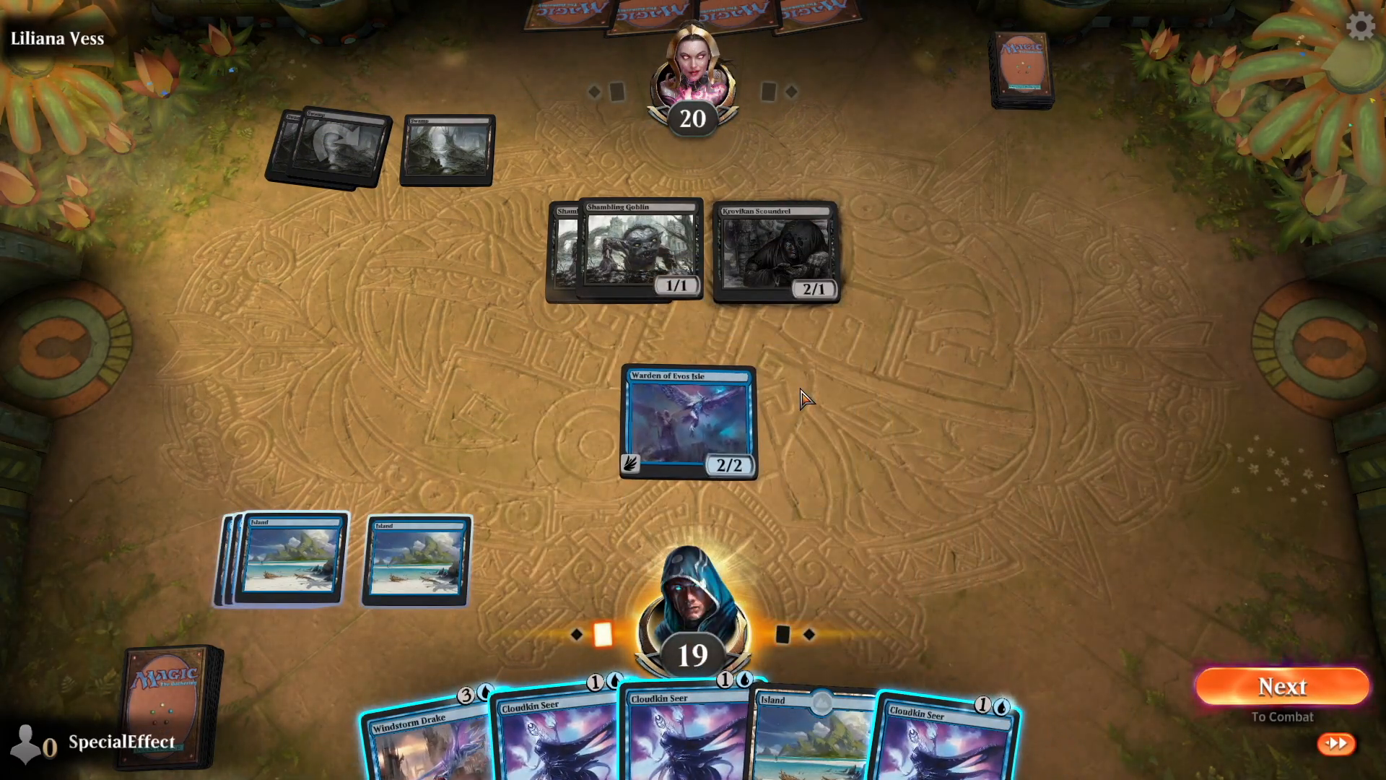
{"action": "left_click", "coordinate": [1268, 688]}
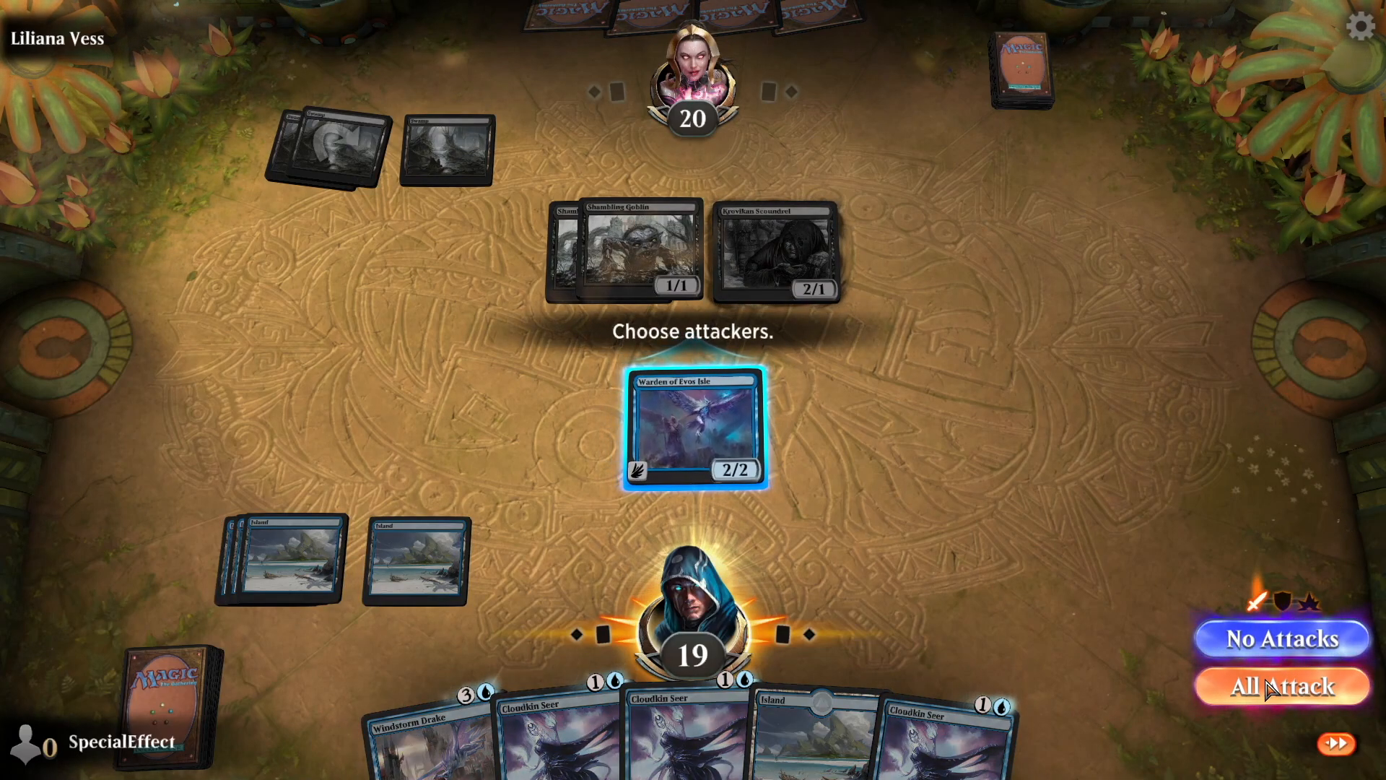
{"action": "left_click", "coordinate": [1268, 688]}
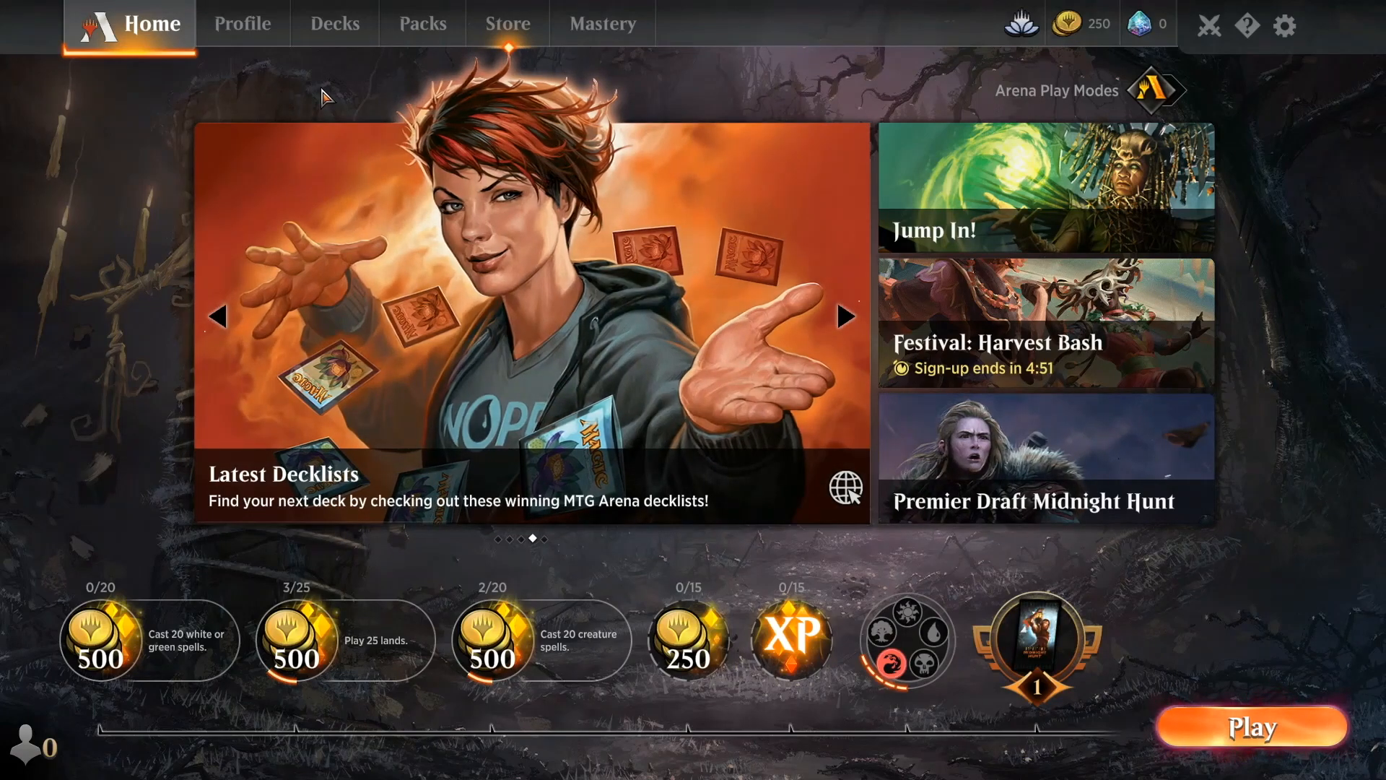
Look through the game's Profile, Decks and Store pages in turn.
{"action": "left_click", "coordinate": [261, 31]}
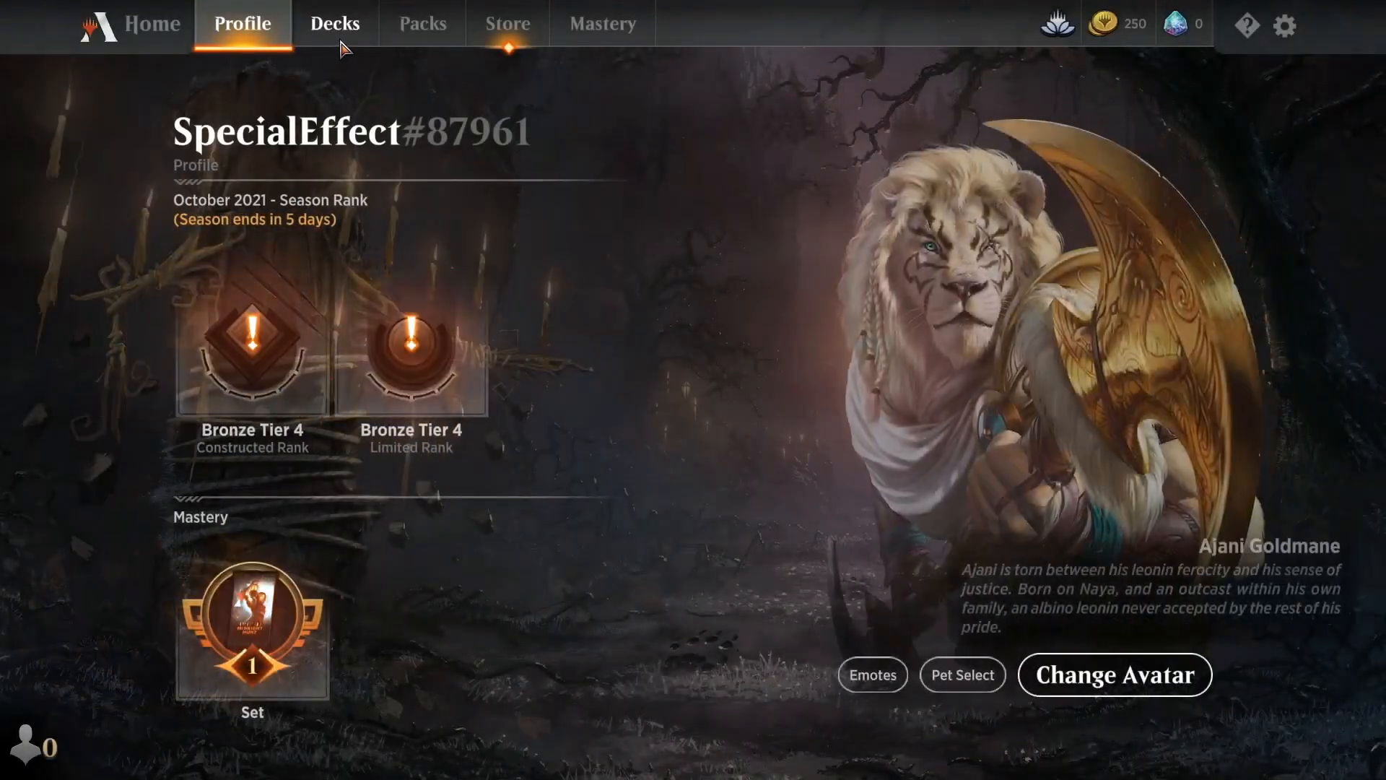
{"action": "left_click", "coordinate": [341, 43]}
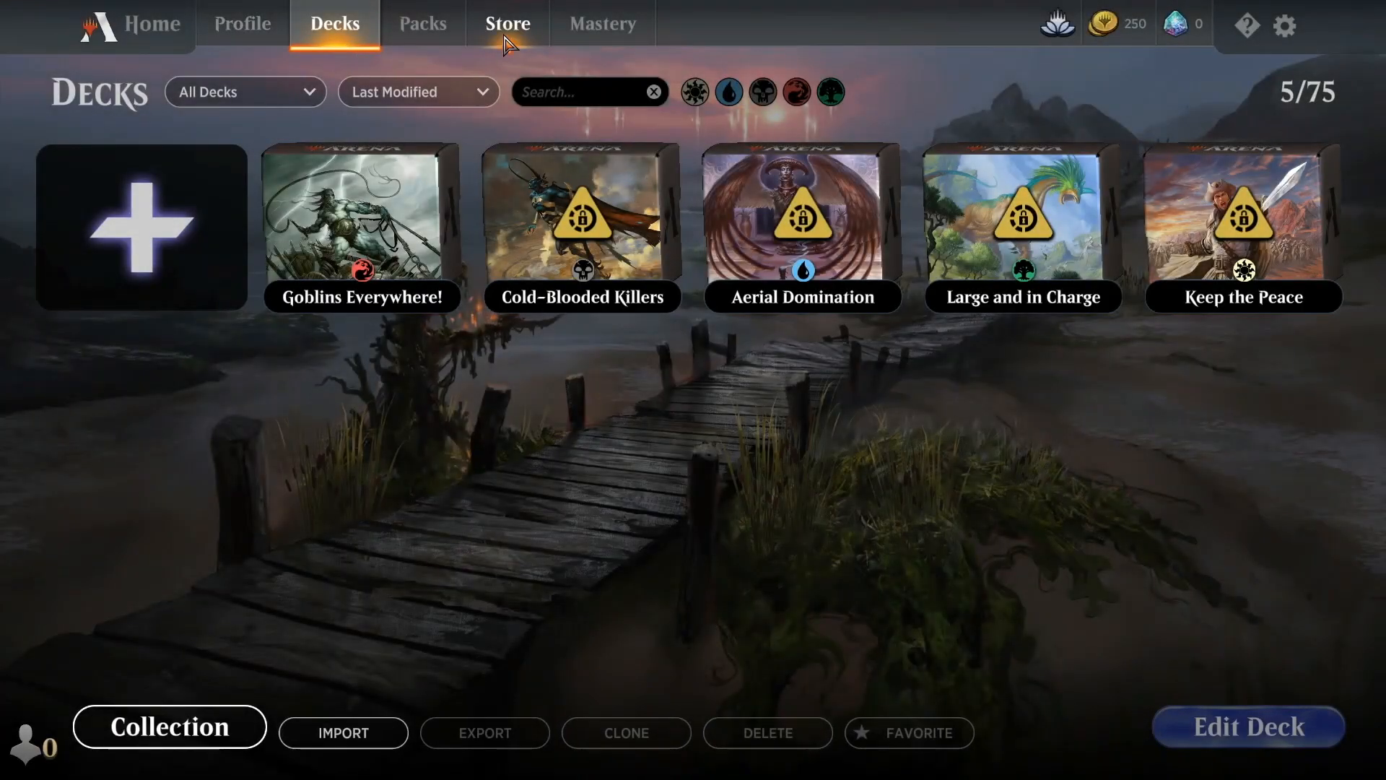
{"action": "left_click", "coordinate": [505, 37]}
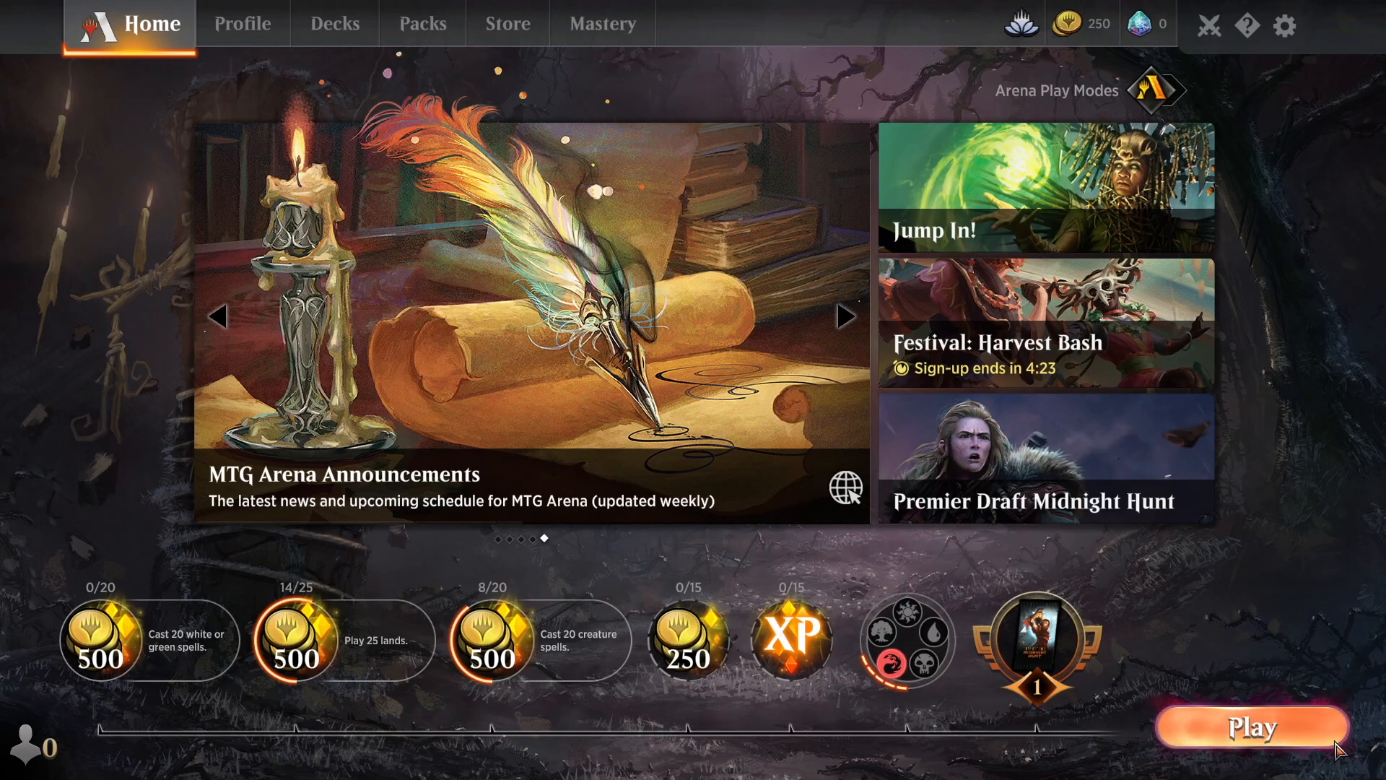
Start a Bot Match with the Goblins Everywhere! deck and keep the opening hand of seven cards.
{"action": "left_click", "coordinate": [1204, 734]}
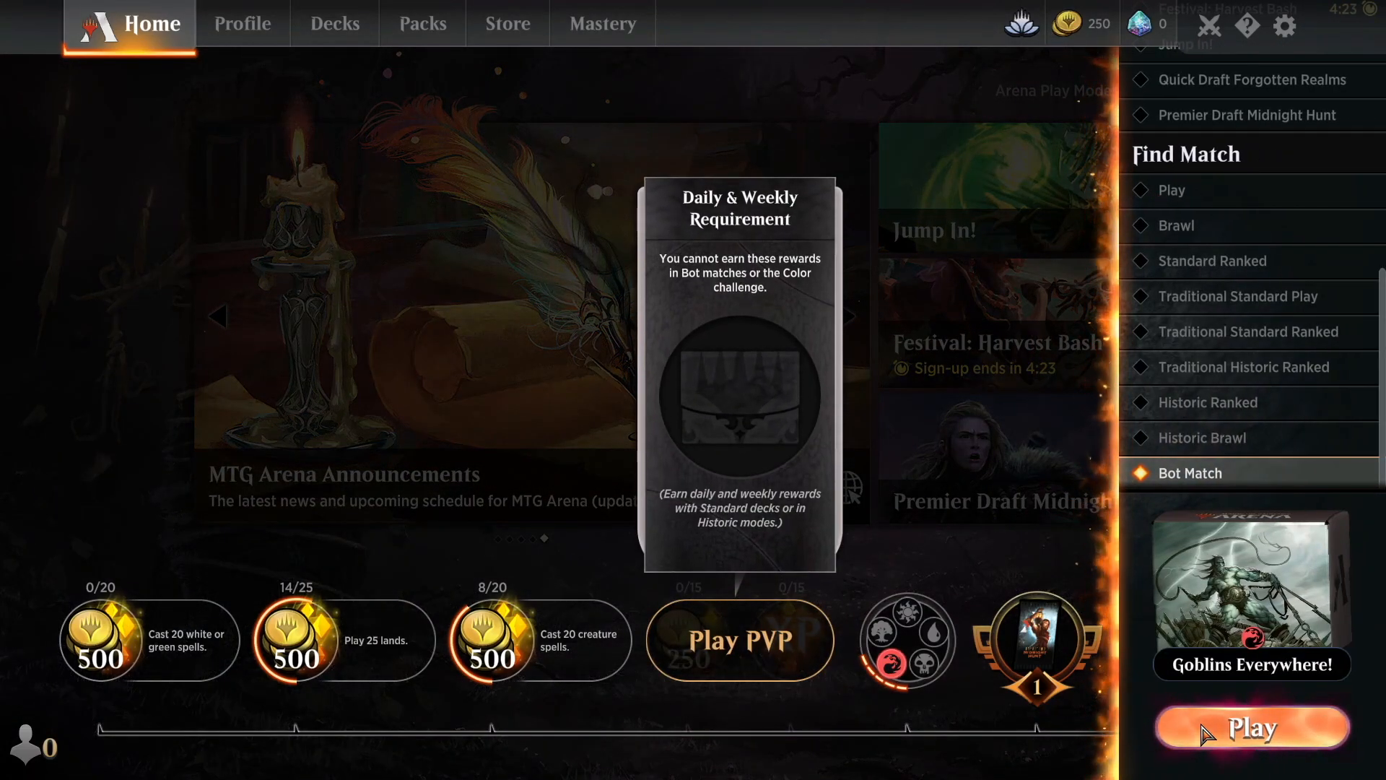
{"action": "left_click", "coordinate": [1204, 734]}
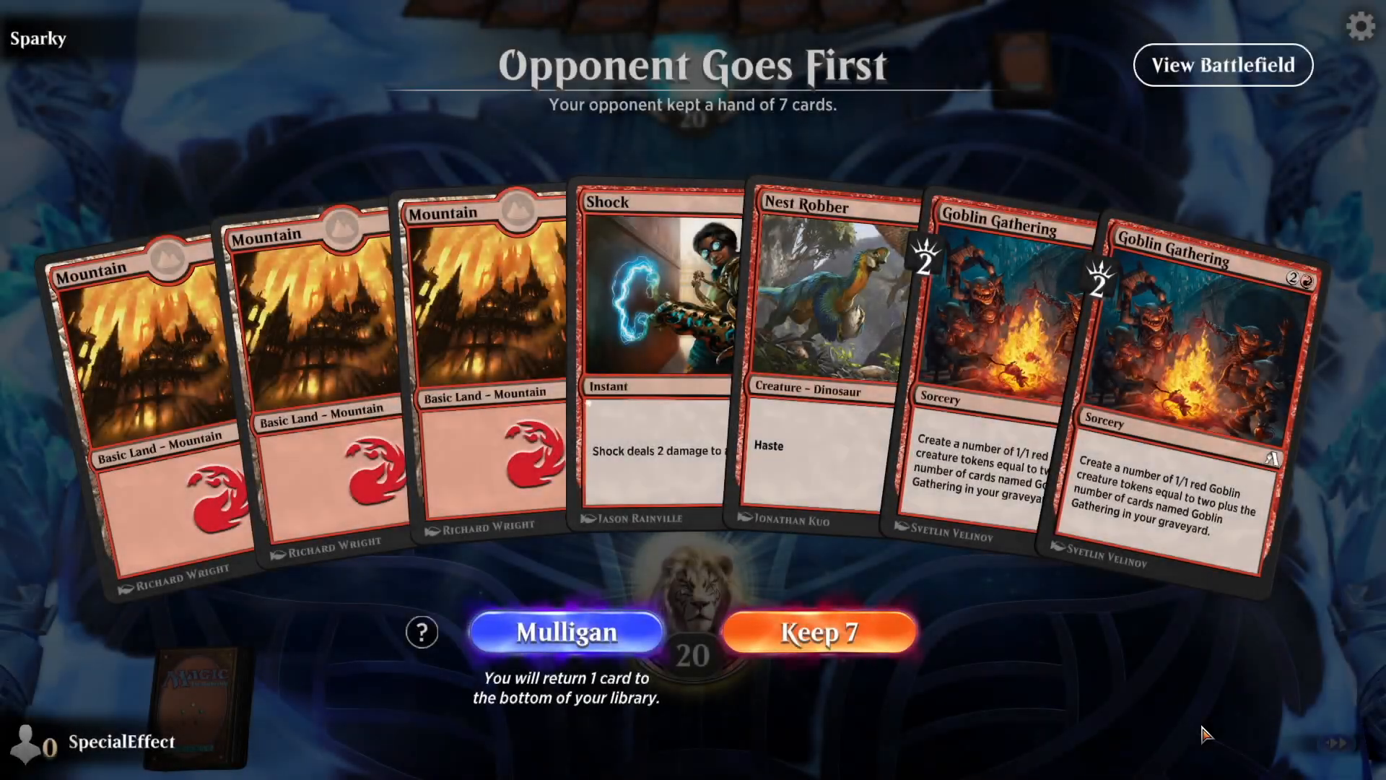
{"action": "left_click", "coordinate": [895, 650]}
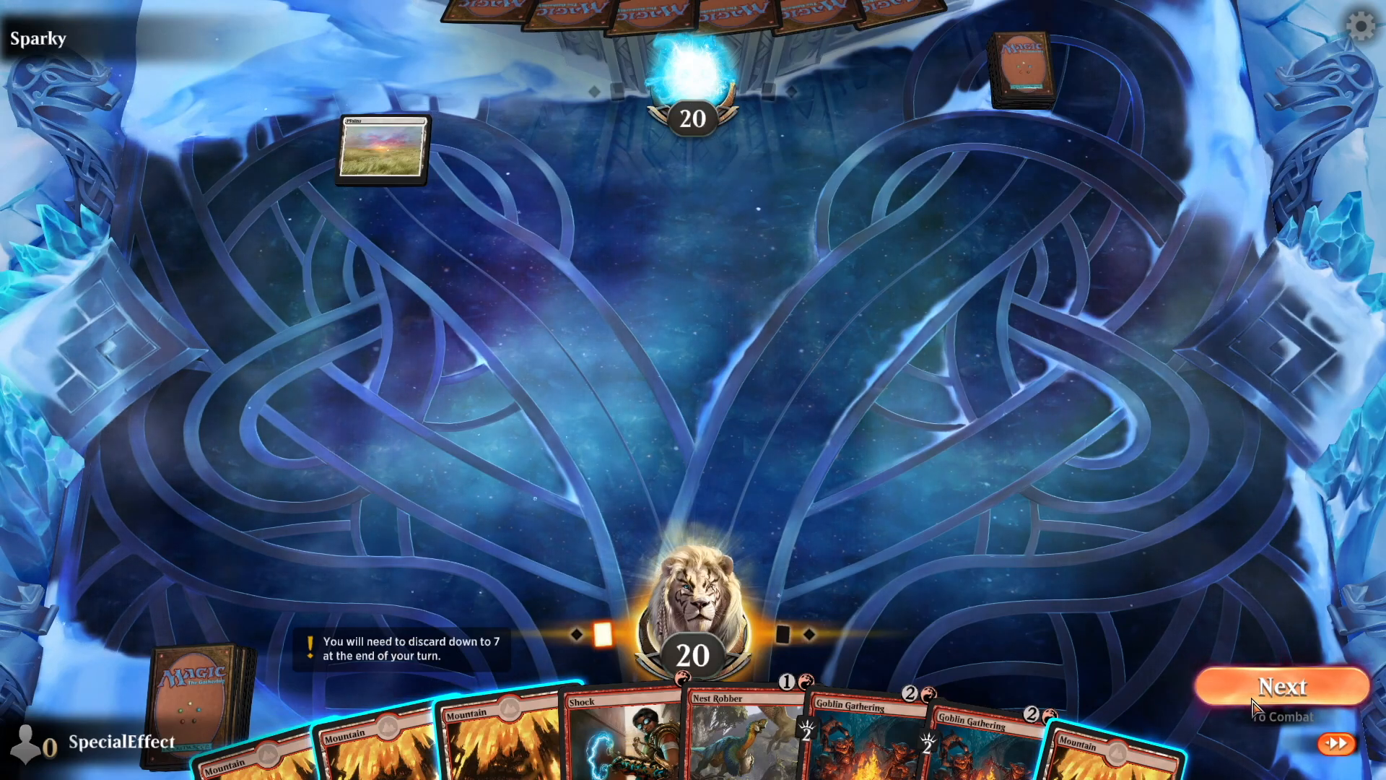
Play a Mountain from the hand, move on to combat and end the turn.
{"action": "left_click_drag", "start_coordinate": [1105, 758], "coordinate": [850, 426]}
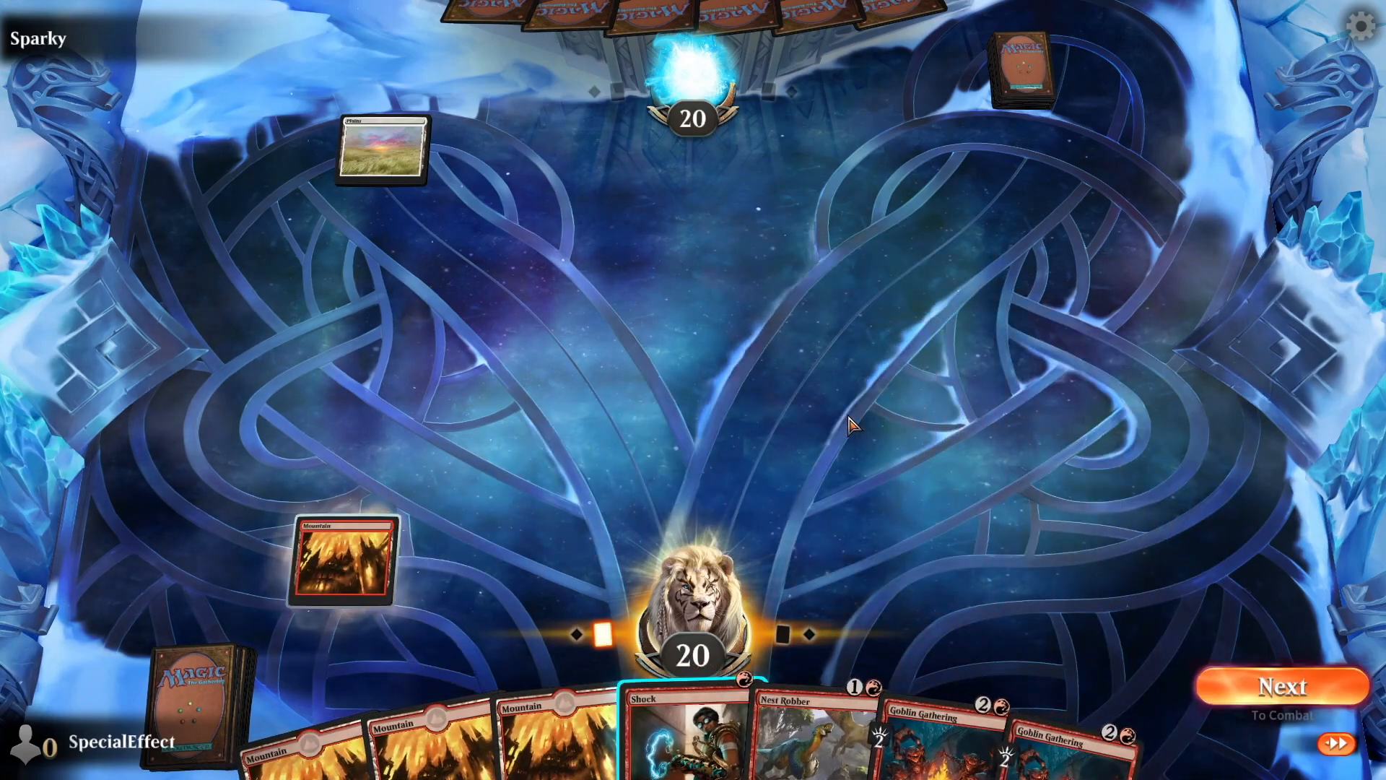
{"action": "left_click", "coordinate": [1259, 691]}
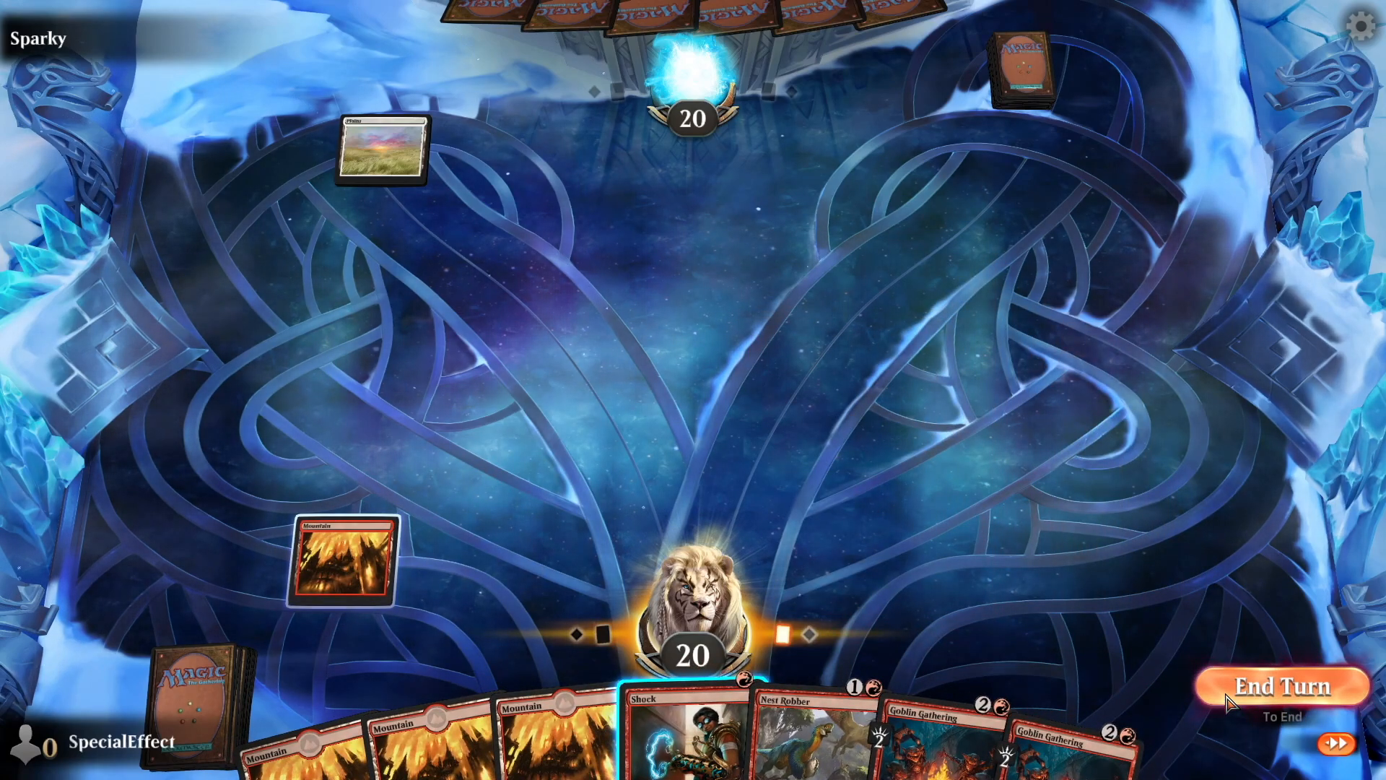
{"action": "left_click", "coordinate": [1227, 697]}
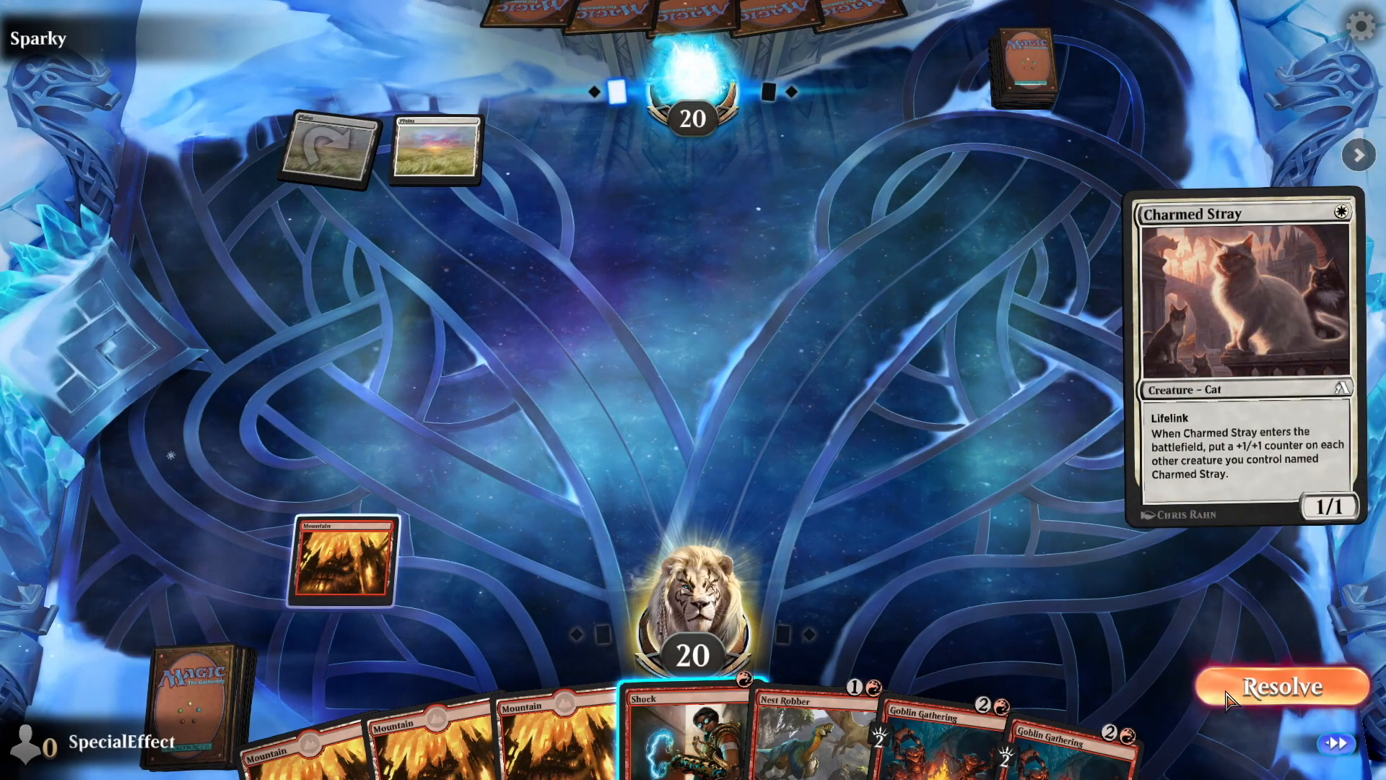
Resolve the opponent's Charmed Stray and its ability, then pass through the opponent's remaining phases.
{"action": "left_click", "coordinate": [1227, 696]}
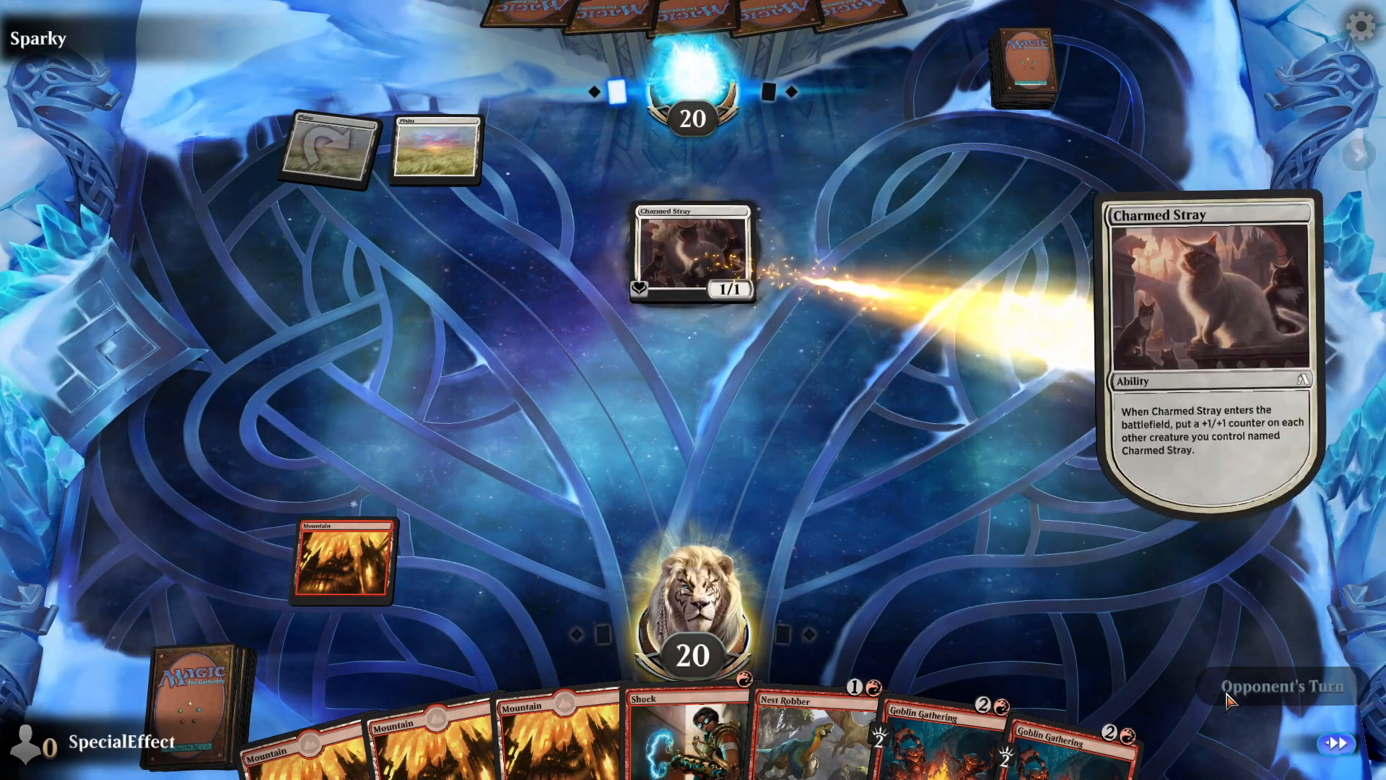
{"action": "left_click", "coordinate": [1227, 696]}
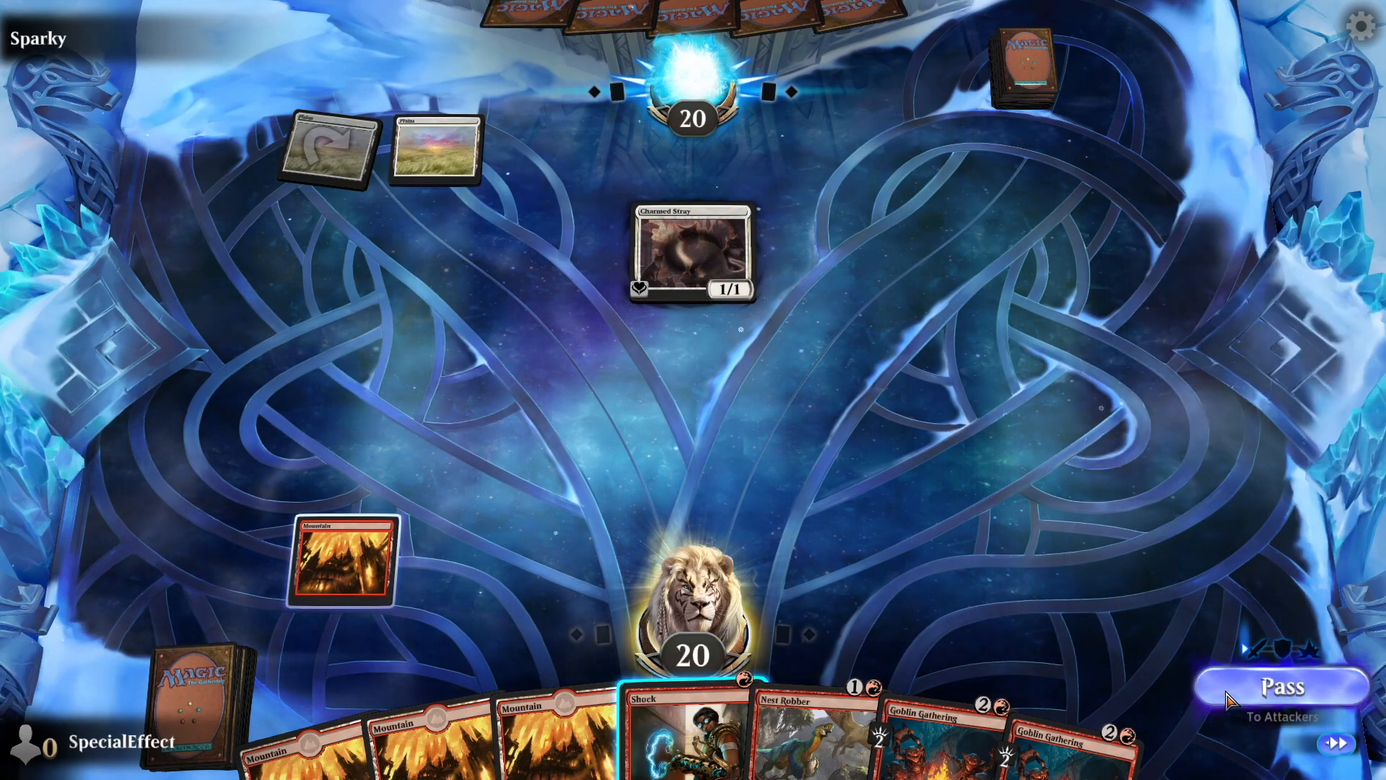
{"action": "left_click", "coordinate": [1227, 695]}
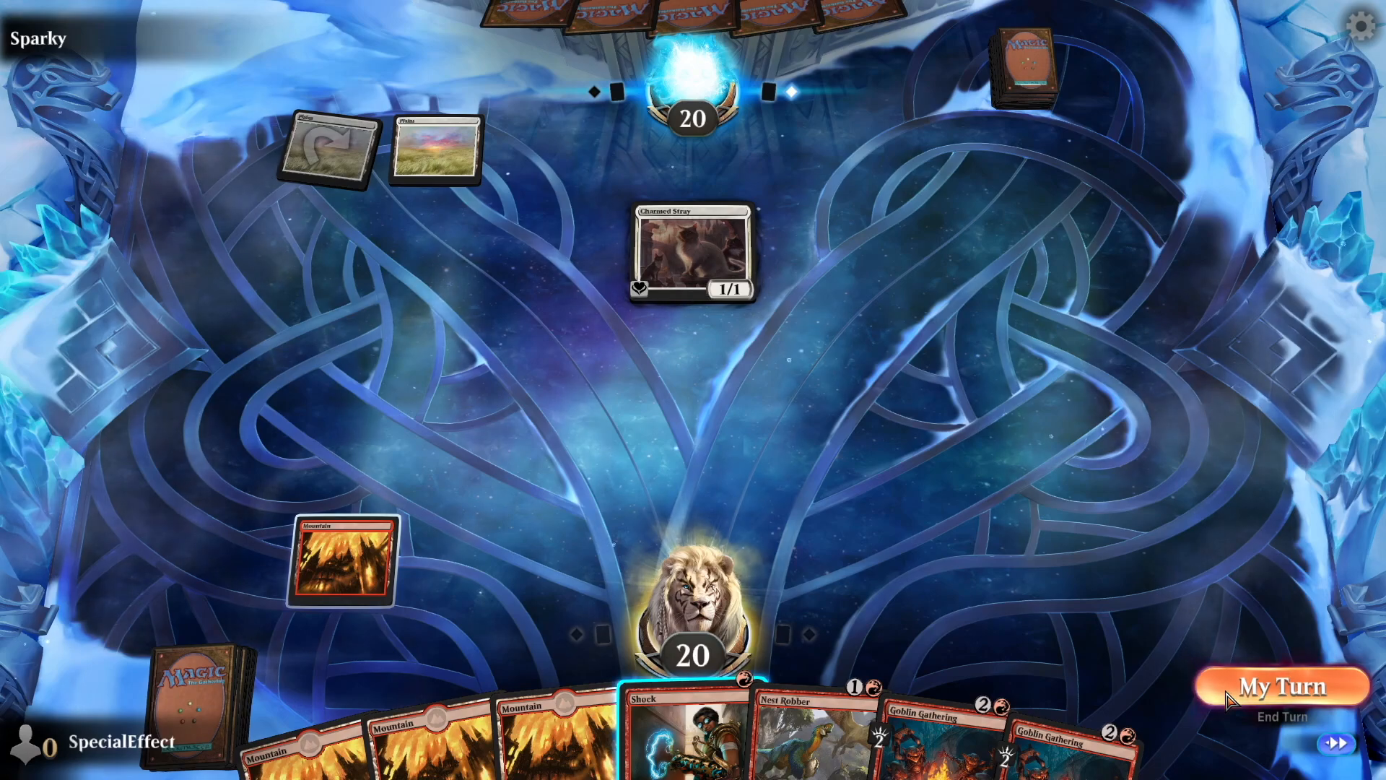
{"action": "left_click", "coordinate": [1227, 696]}
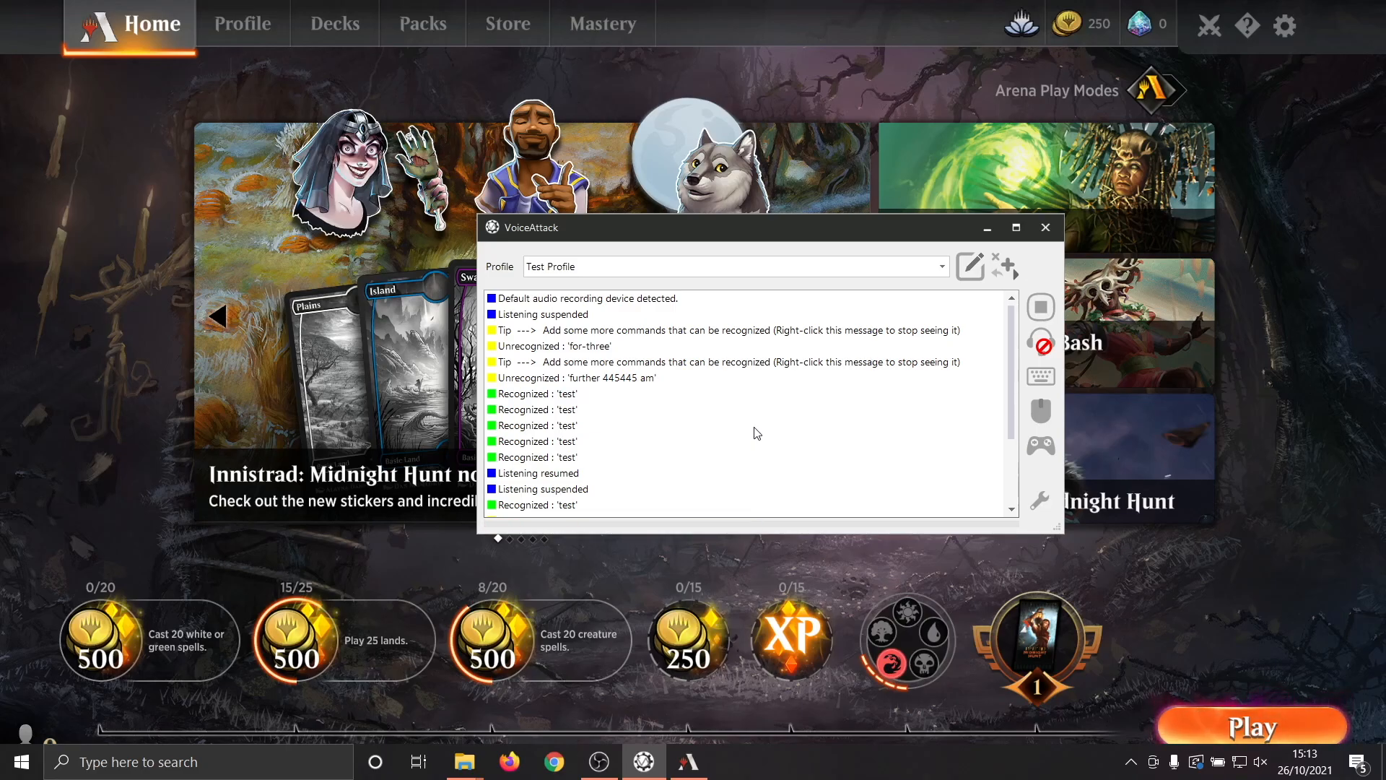
In VoiceAttack, edit Test Profile and create a new command triggered by saying "Next".
{"action": "left_click", "coordinate": [971, 268]}
{"action": "left_click", "coordinate": [991, 408]}
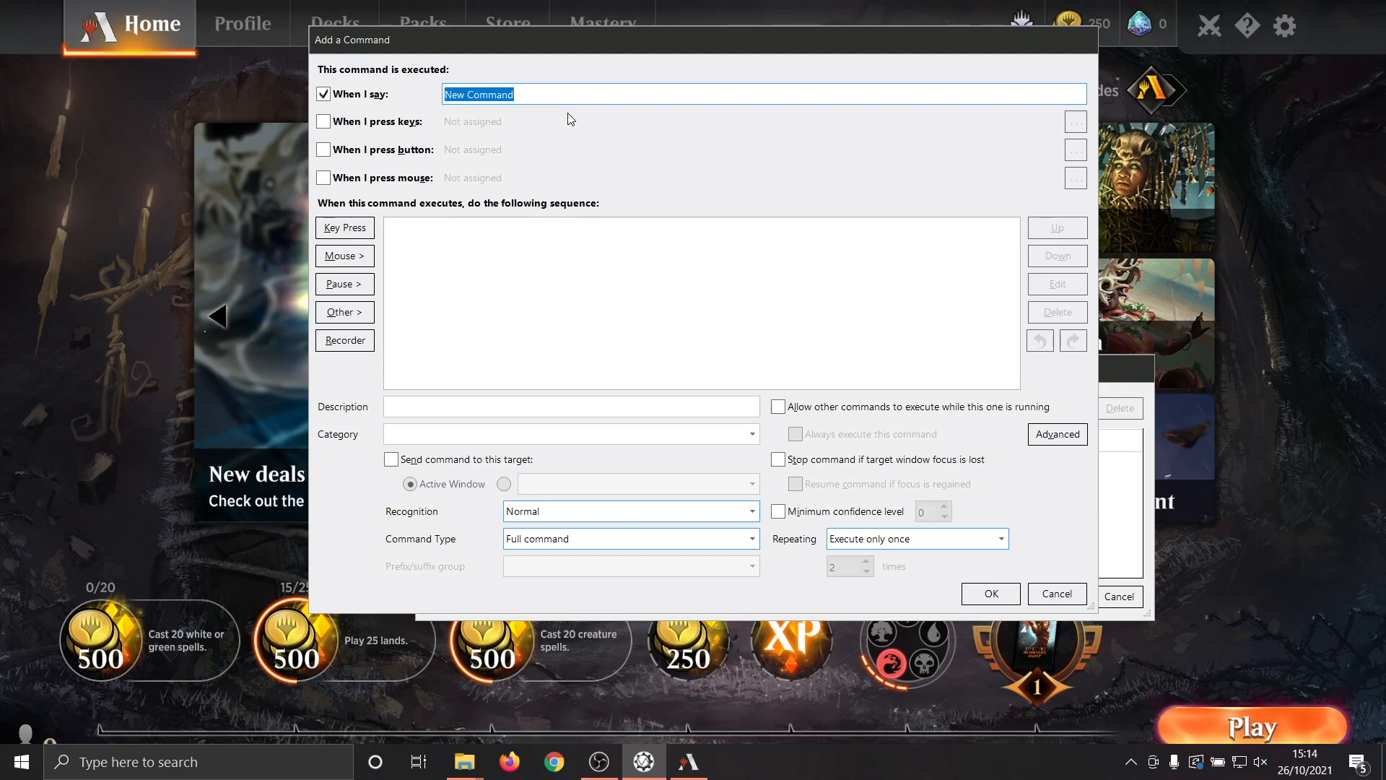
{"action": "type", "text": "Next"}
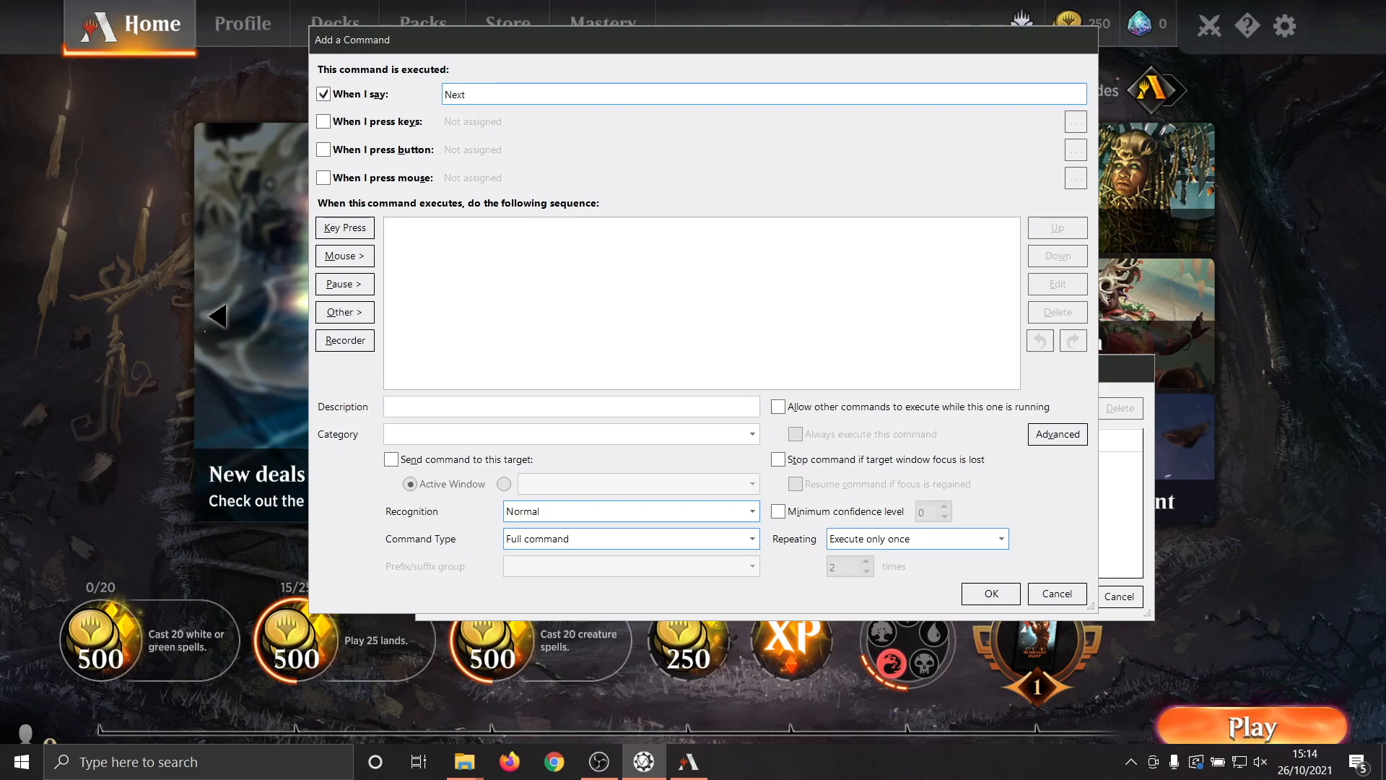
{"action": "left_click", "coordinate": [570, 231]}
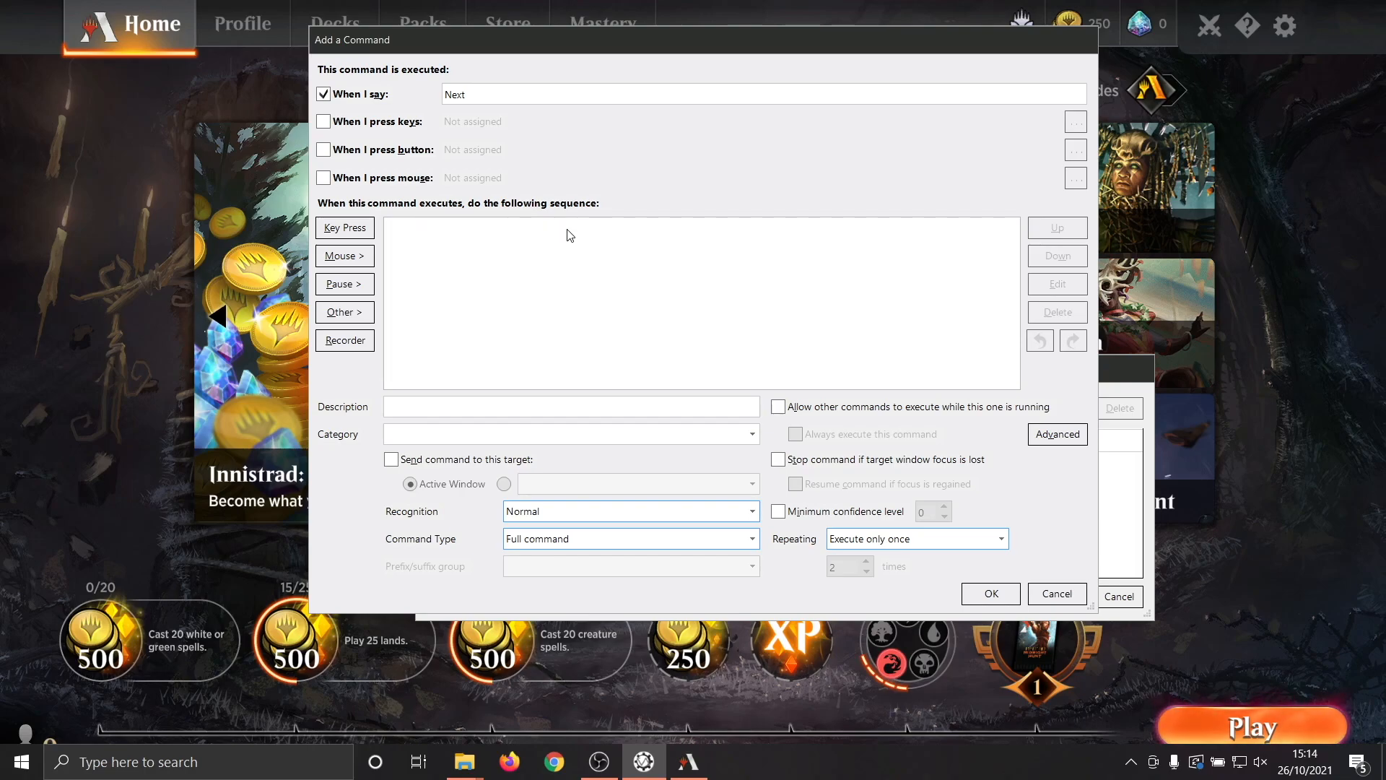
Add a mouse move action to the command, capturing the game's Play button position at screen coordinates (1671, 1000).
{"action": "left_click", "coordinate": [359, 260]}
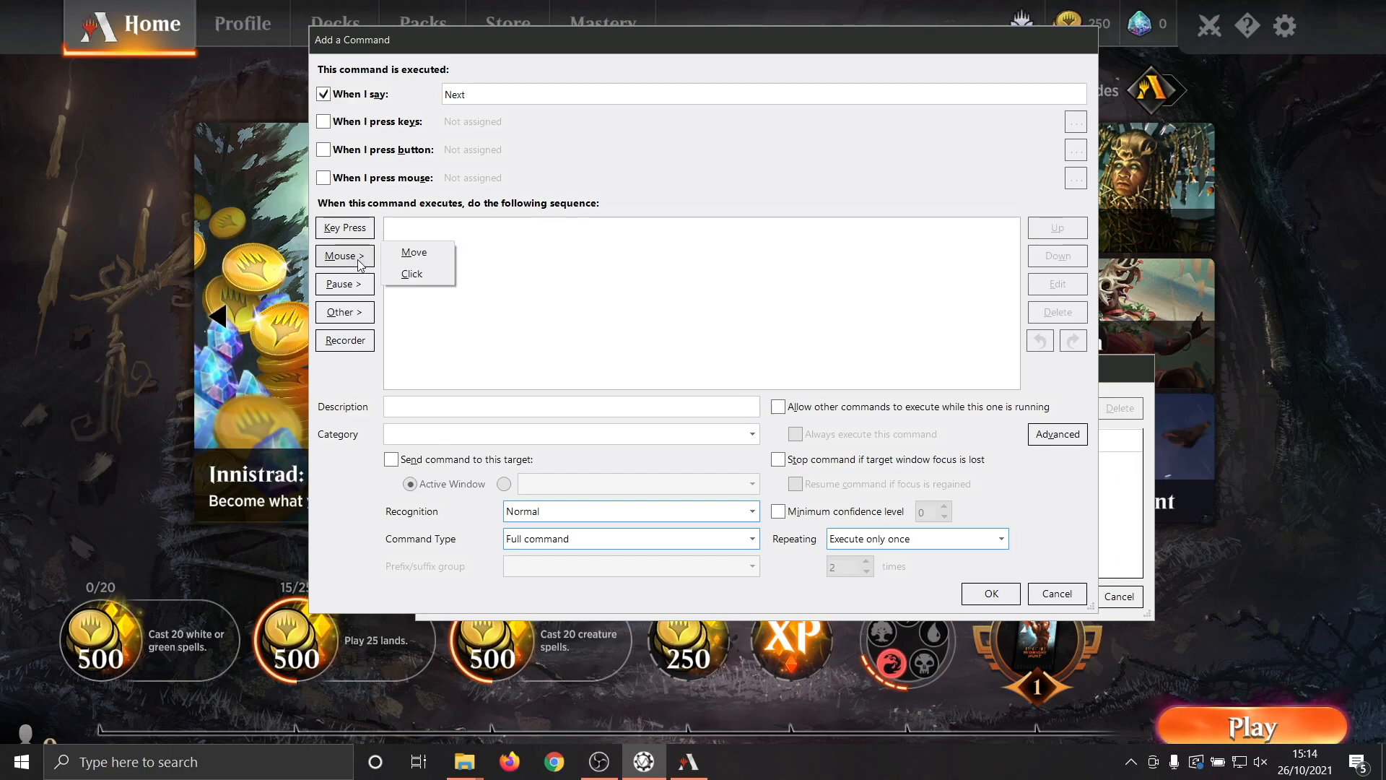
{"action": "left_click", "coordinate": [449, 252]}
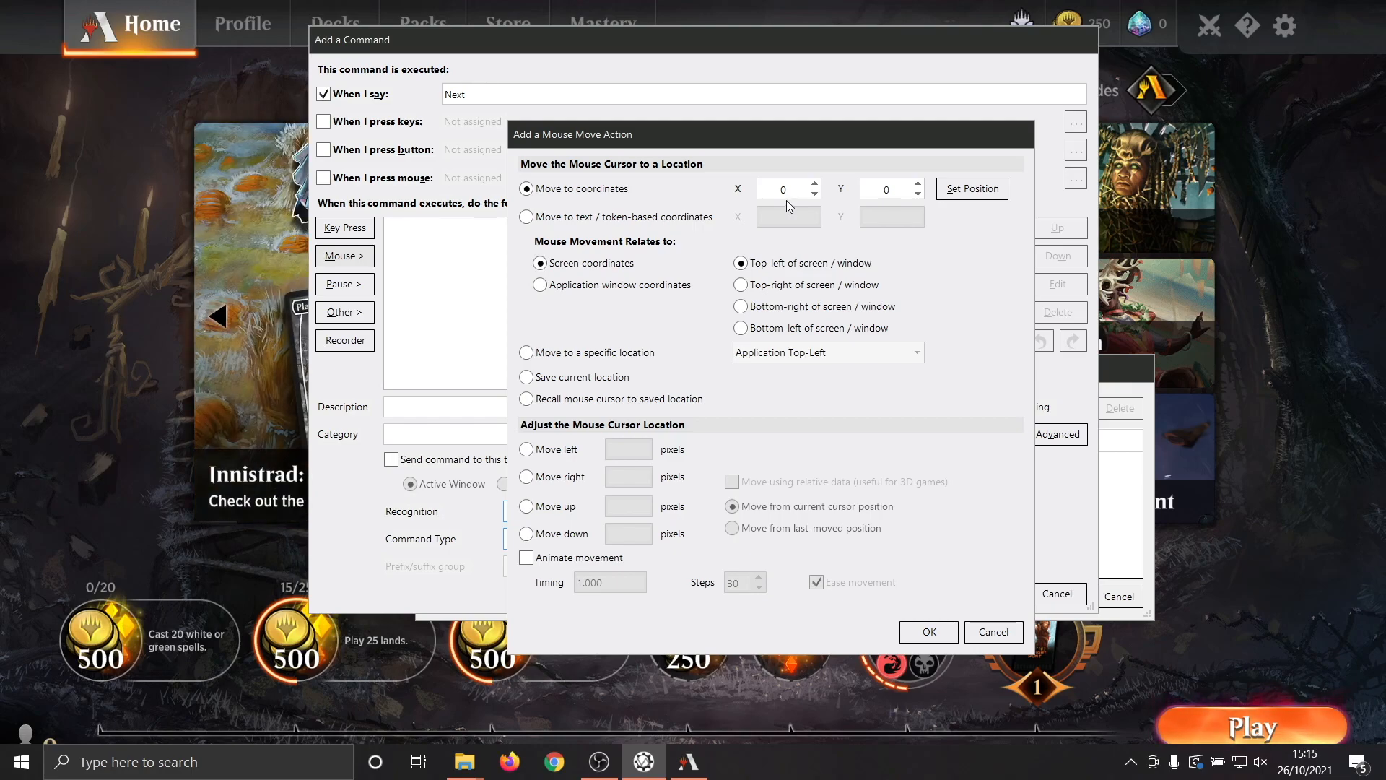
{"action": "left_click", "coordinate": [816, 185]}
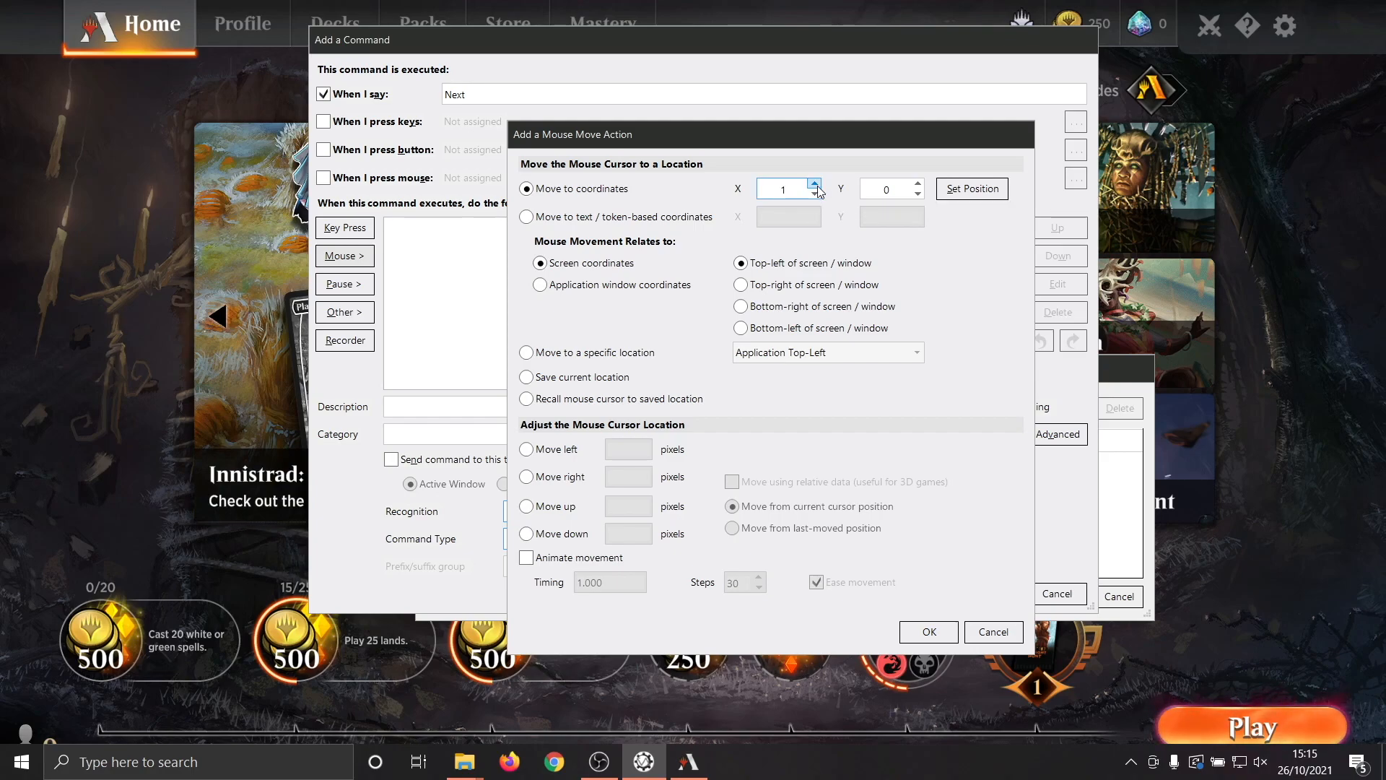
{"action": "left_click", "coordinate": [817, 192]}
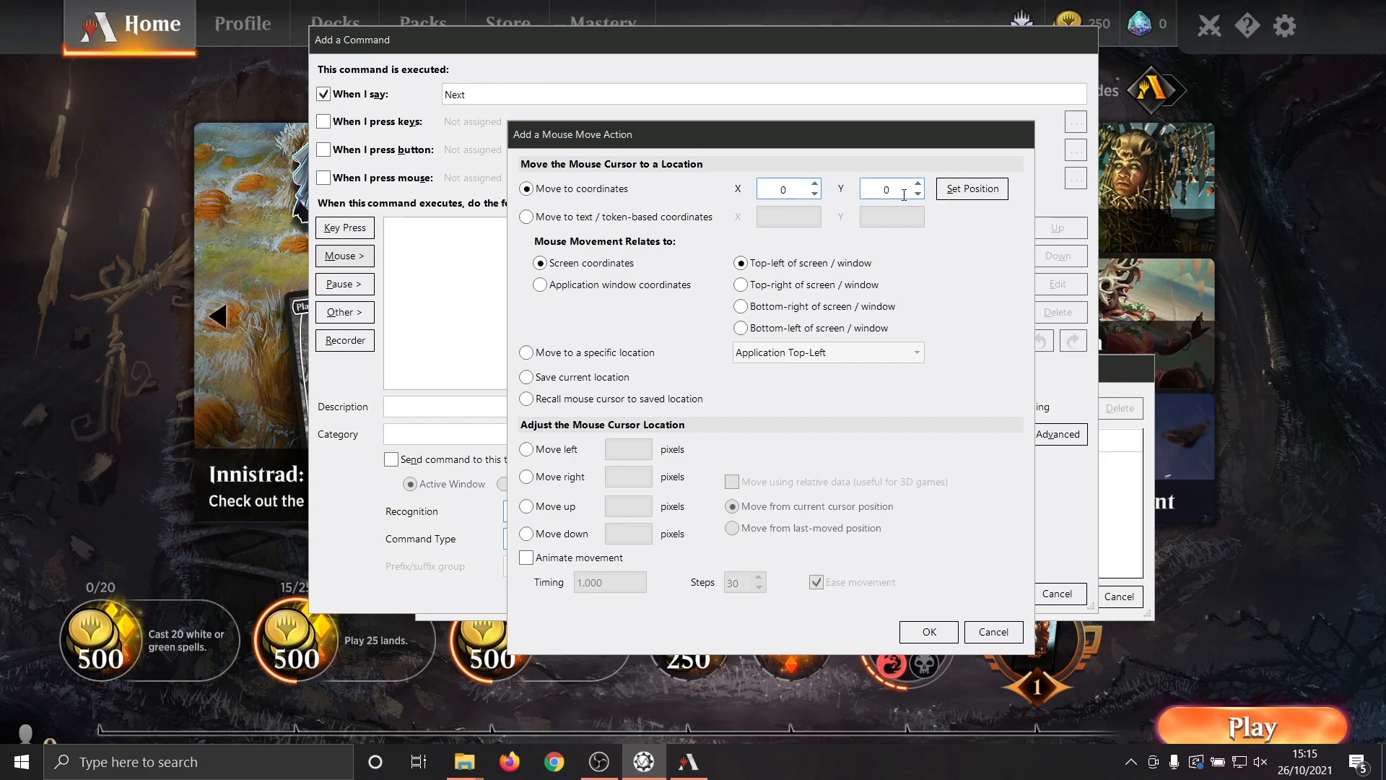
{"action": "left_click", "coordinate": [985, 197]}
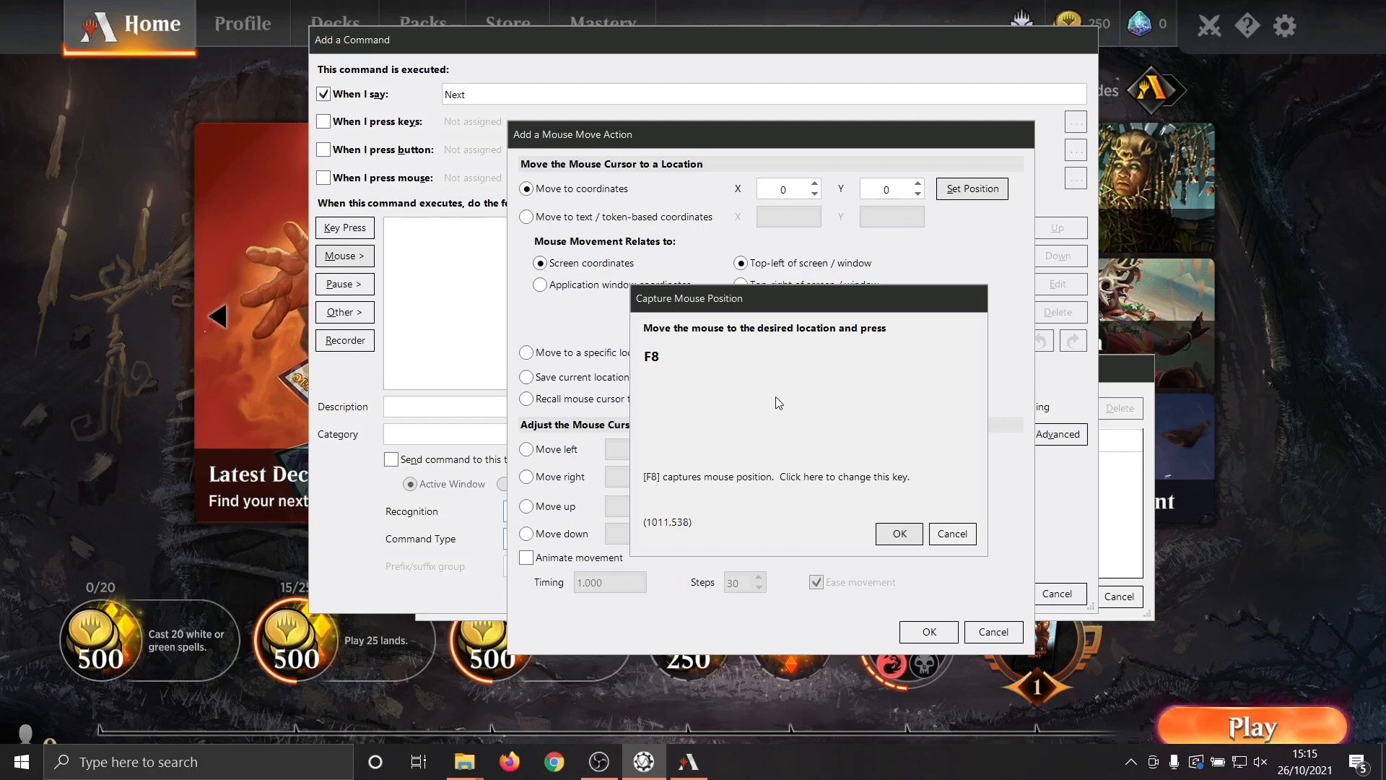
{"action": "left_click", "coordinate": [1282, 422]}
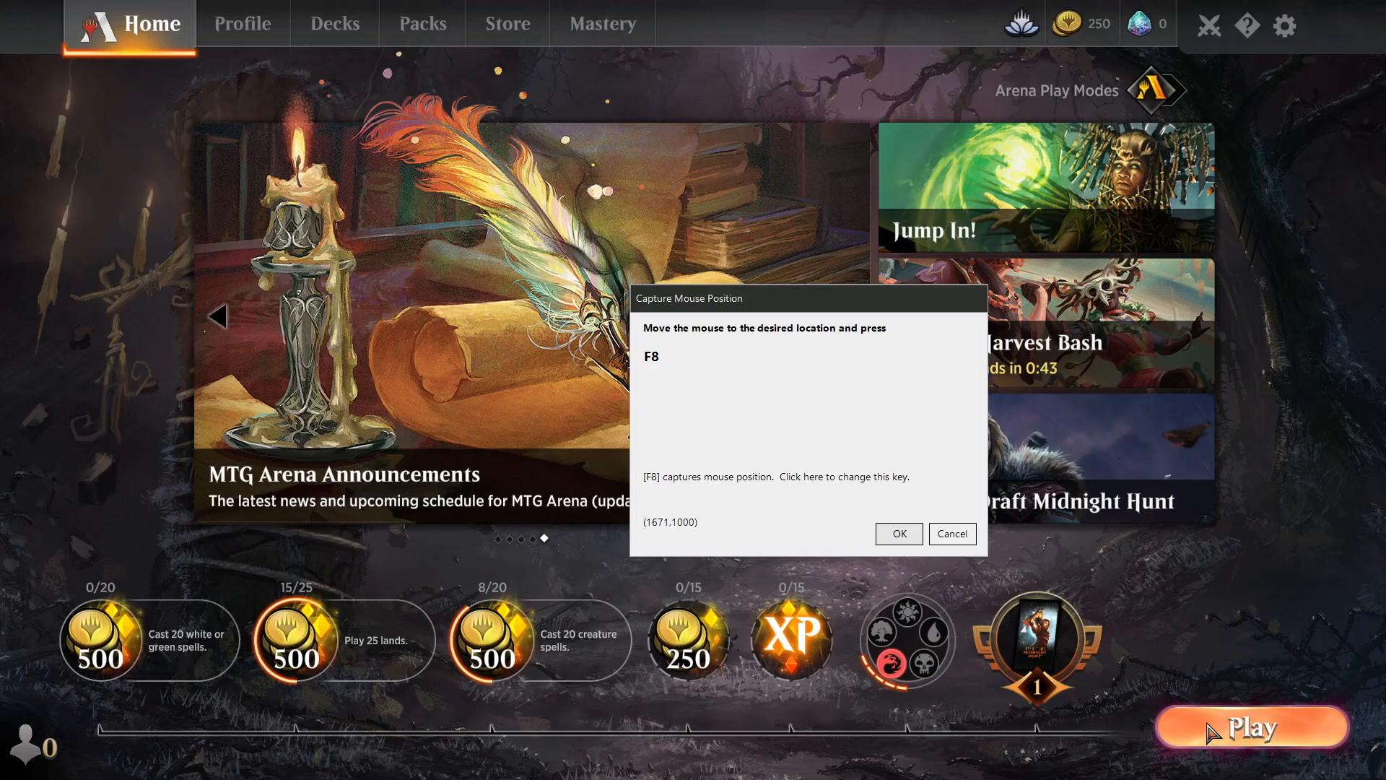
{"action": "key", "text": "F8"}
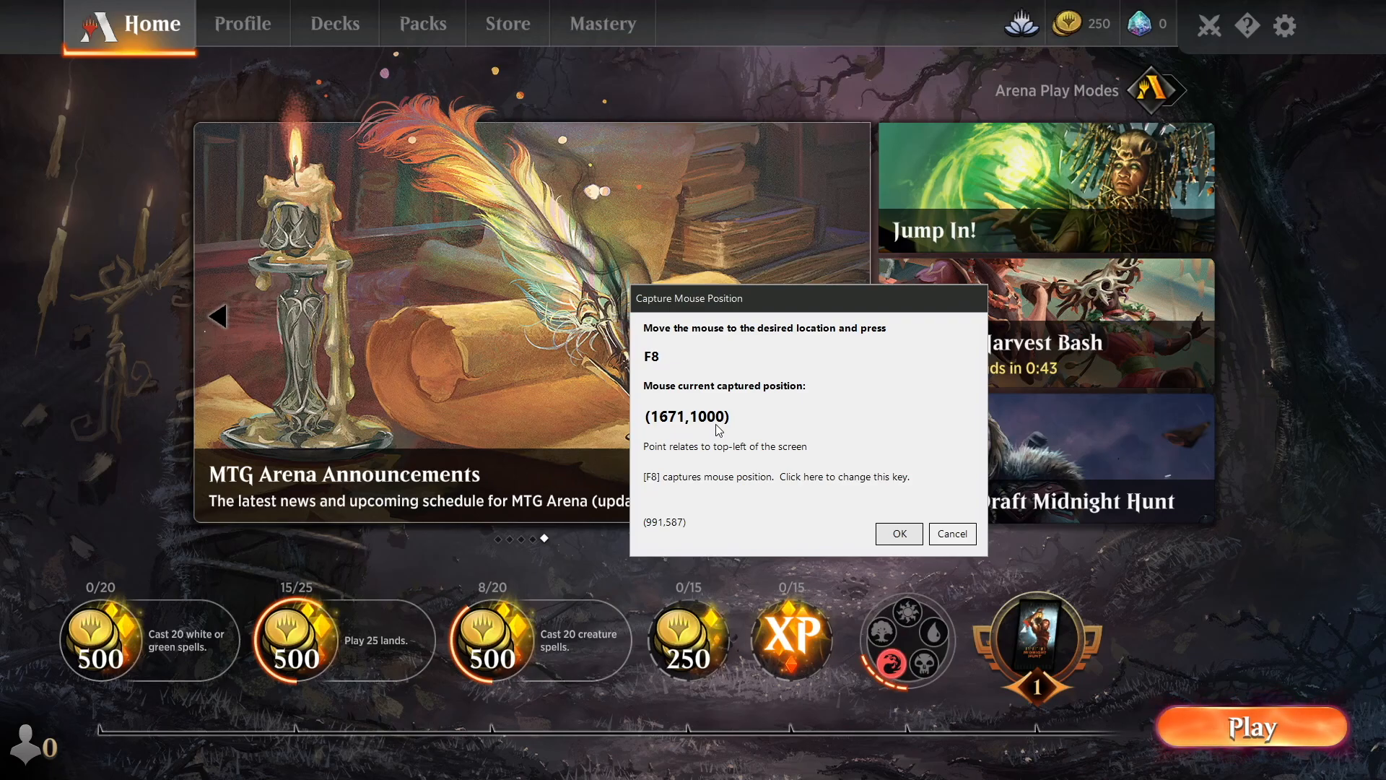
{"action": "left_click", "coordinate": [898, 533]}
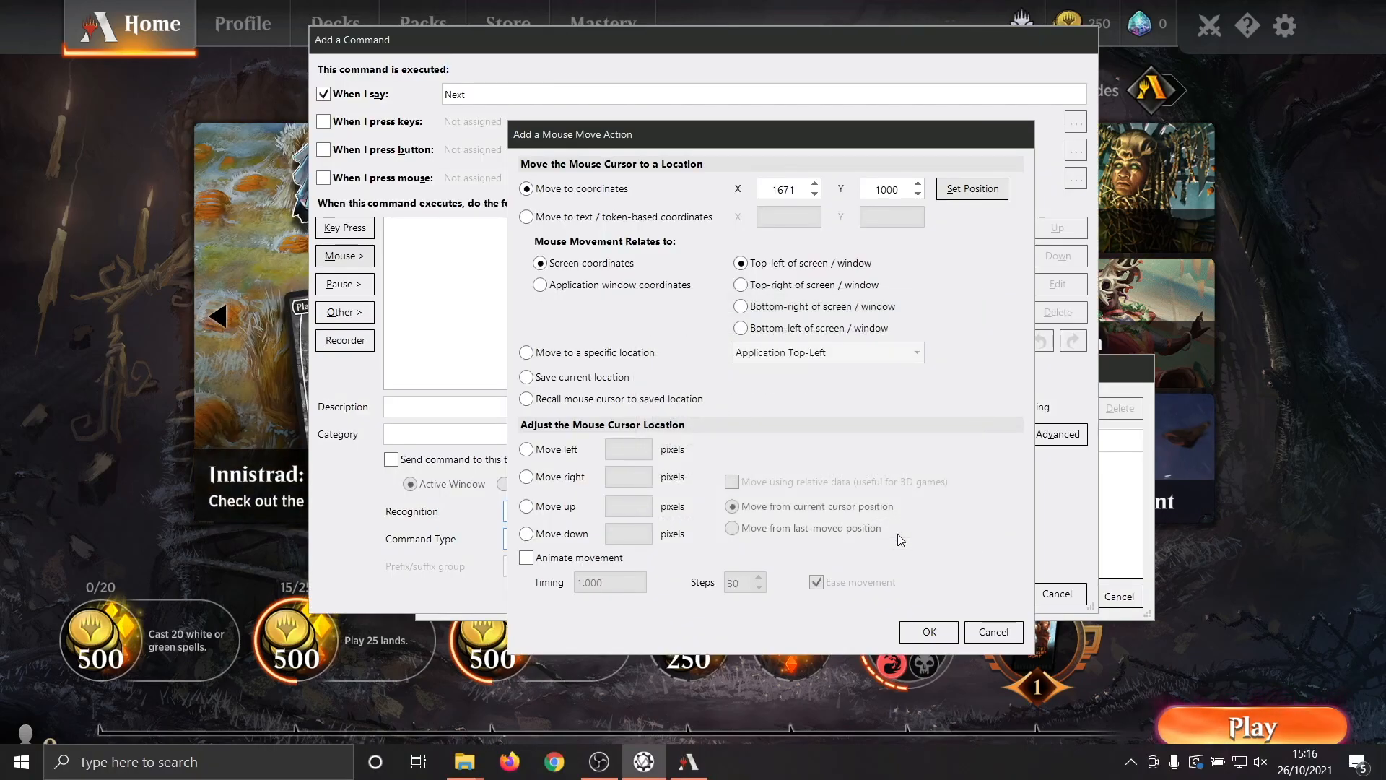
{"action": "left_click", "coordinate": [929, 632]}
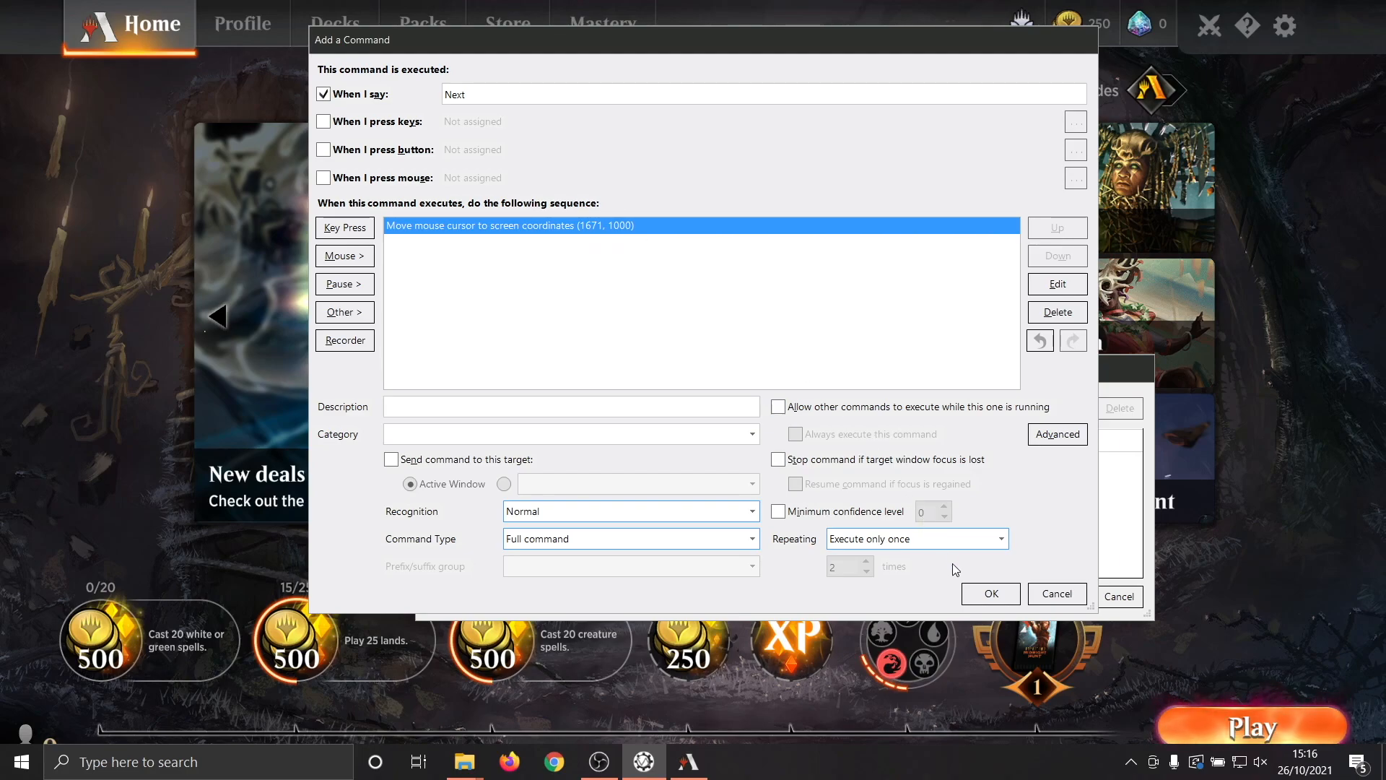
Save the "Next" command, apply the Test Profile changes and turn voice listening on.
{"action": "left_click", "coordinate": [986, 594]}
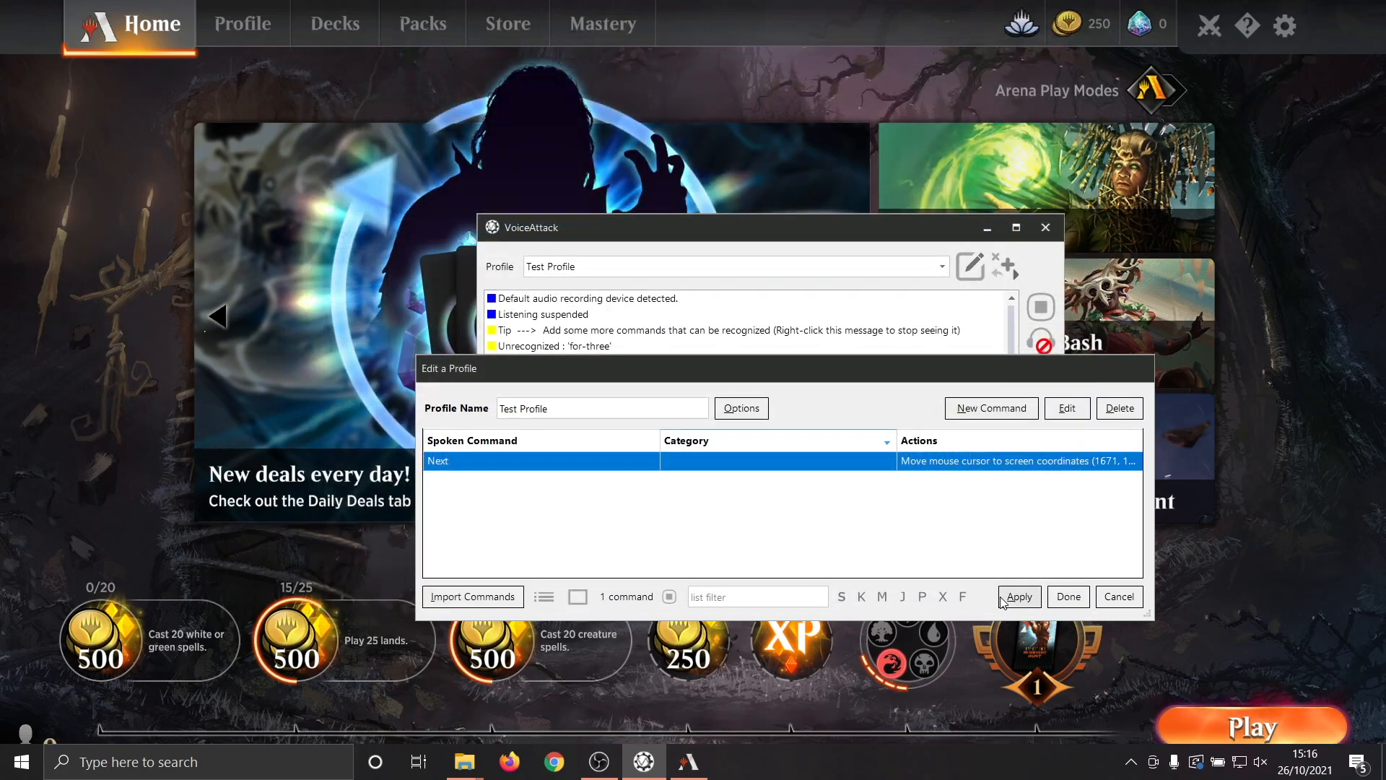
{"action": "left_click", "coordinate": [1014, 599]}
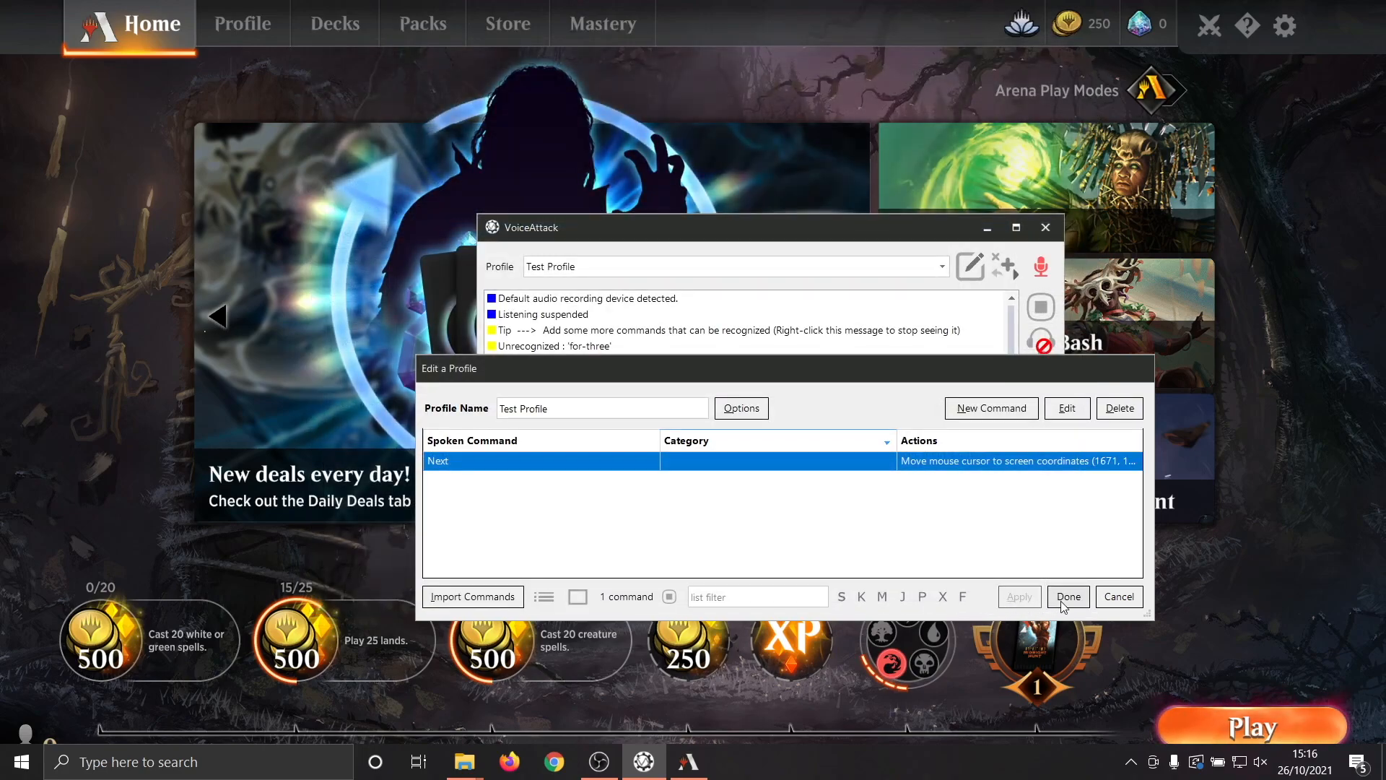
{"action": "left_click", "coordinate": [1067, 598]}
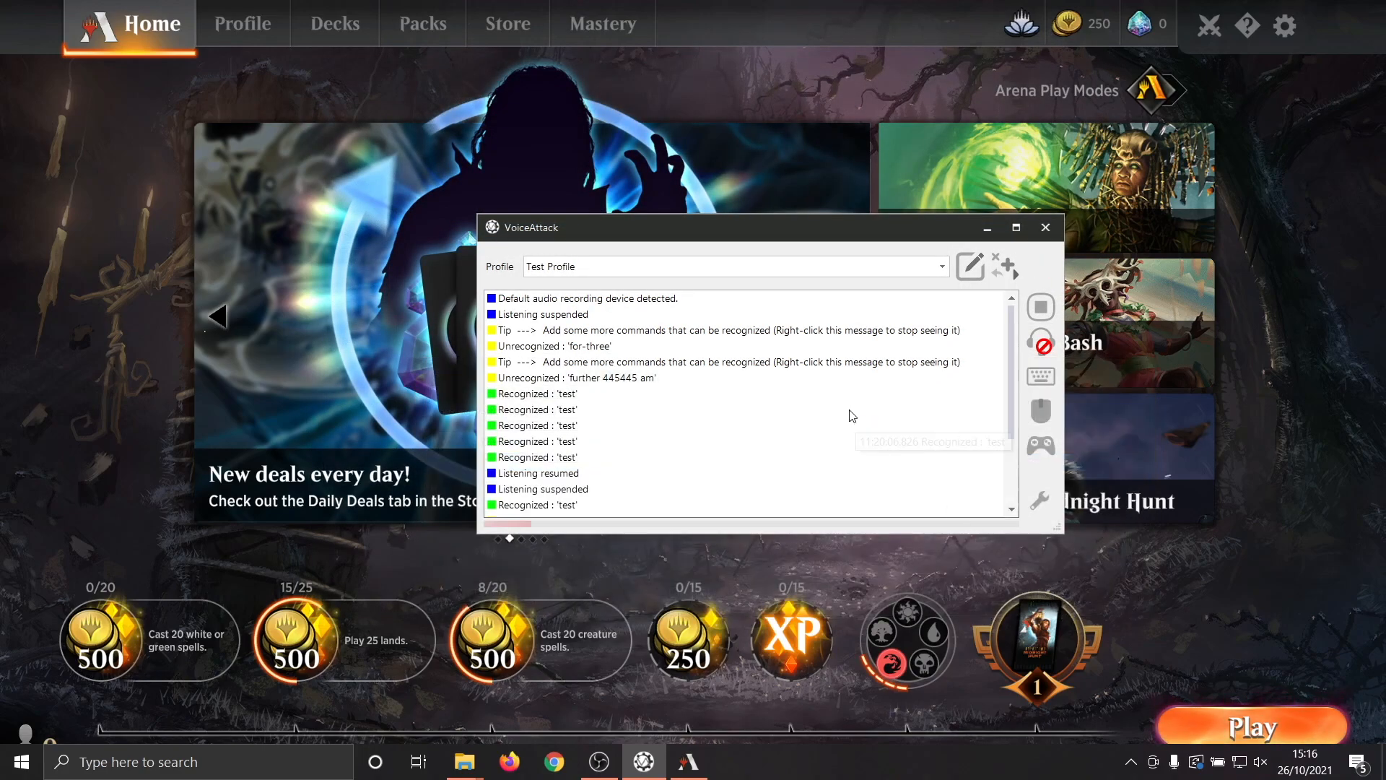
{"action": "left_click", "coordinate": [1034, 352]}
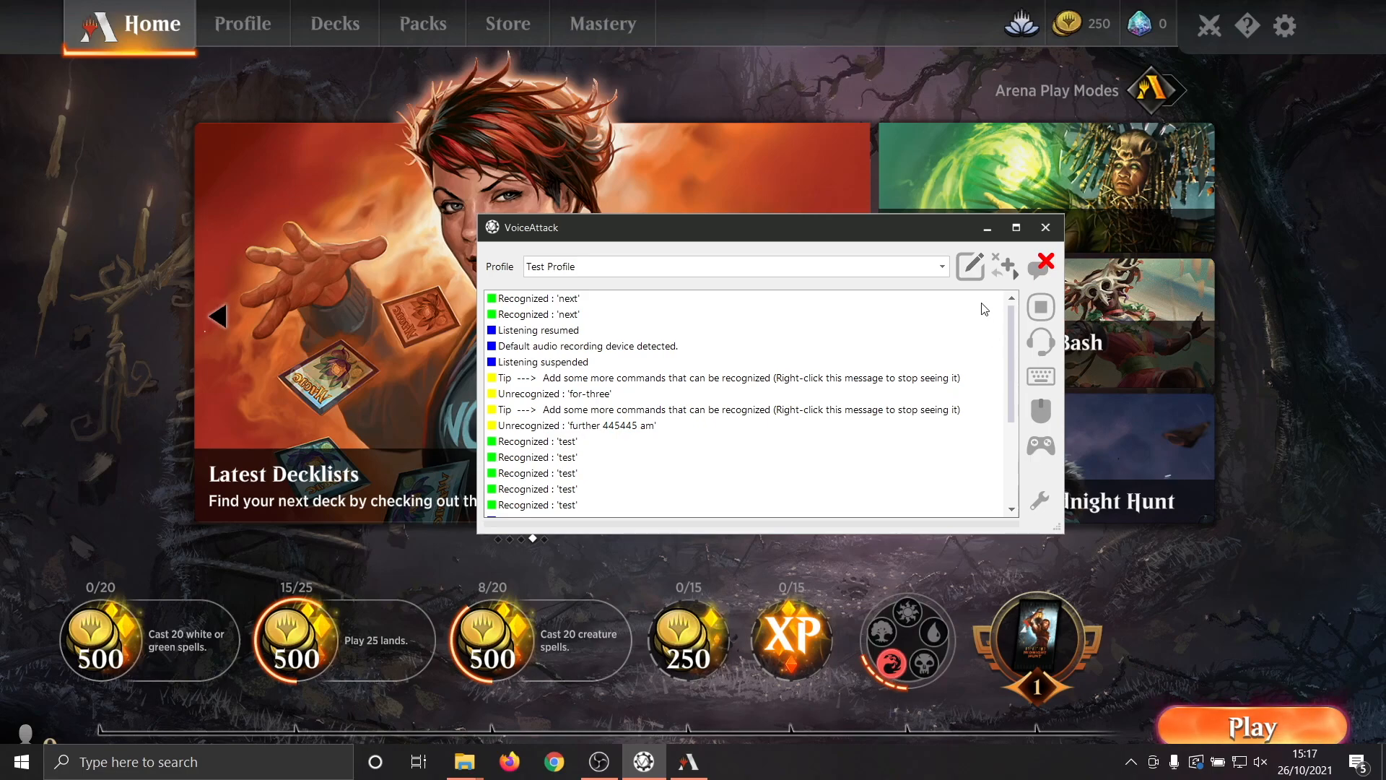
Enable animated movement for the mouse move action in Test Profile's "Next" command, then save the command and profile.
{"action": "left_click", "coordinate": [969, 266]}
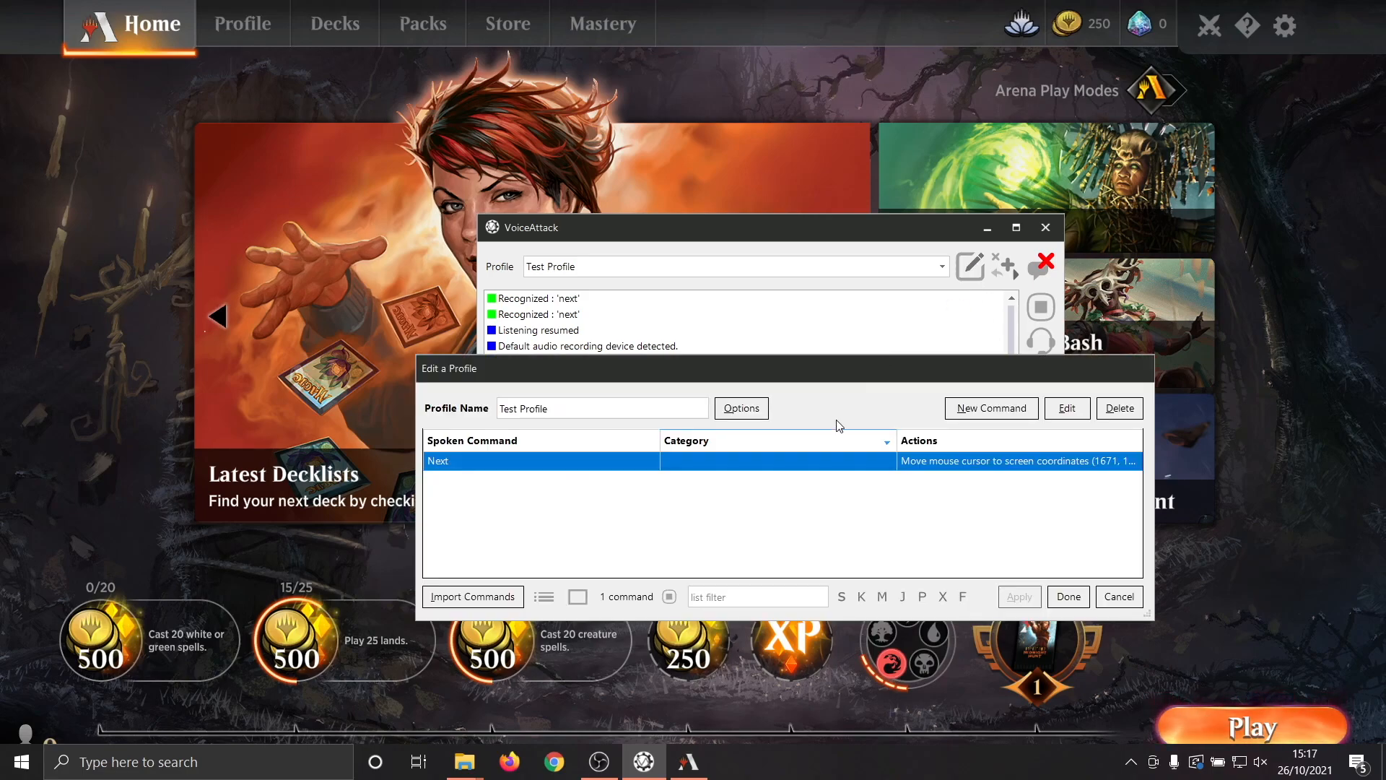
{"action": "double_click", "coordinate": [756, 466]}
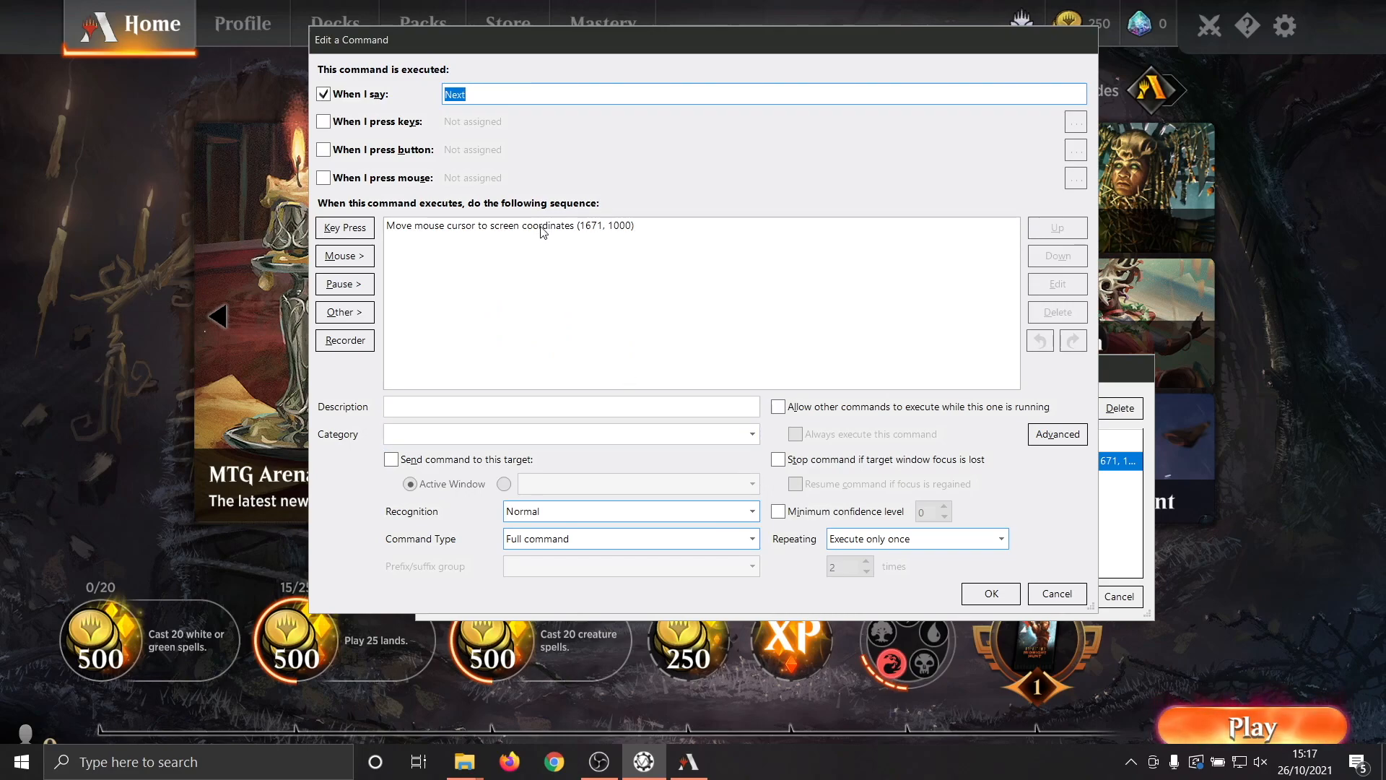
{"action": "left_click", "coordinate": [544, 228]}
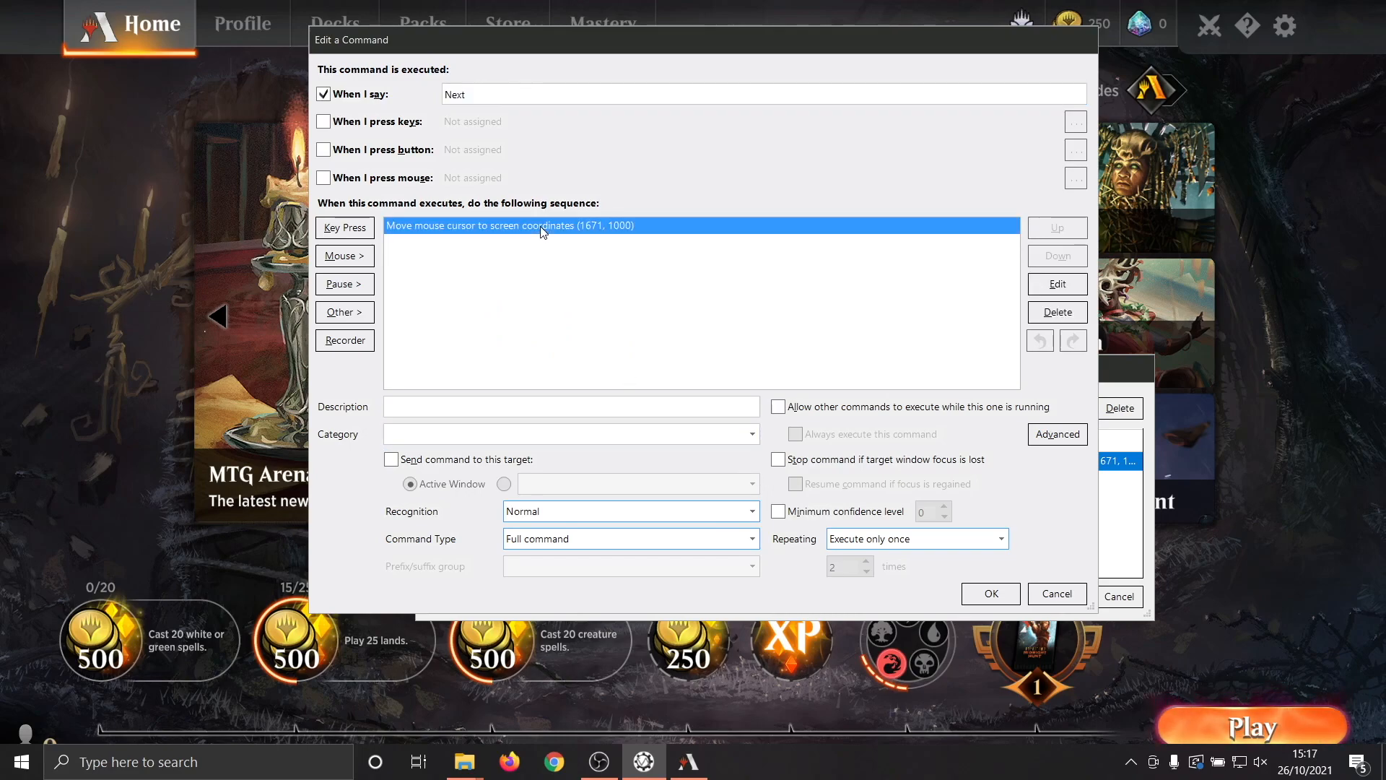
{"action": "left_click", "coordinate": [1042, 285]}
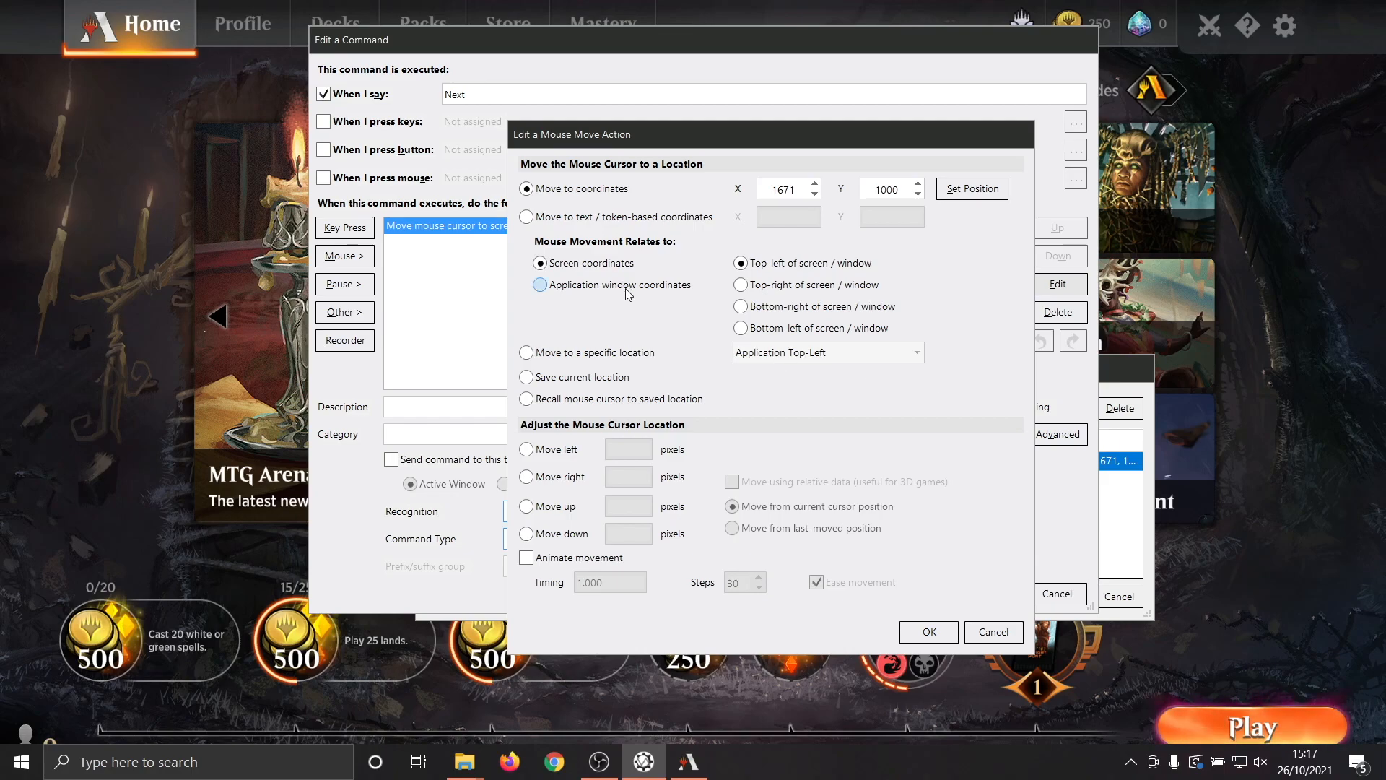
{"action": "left_click", "coordinate": [558, 563]}
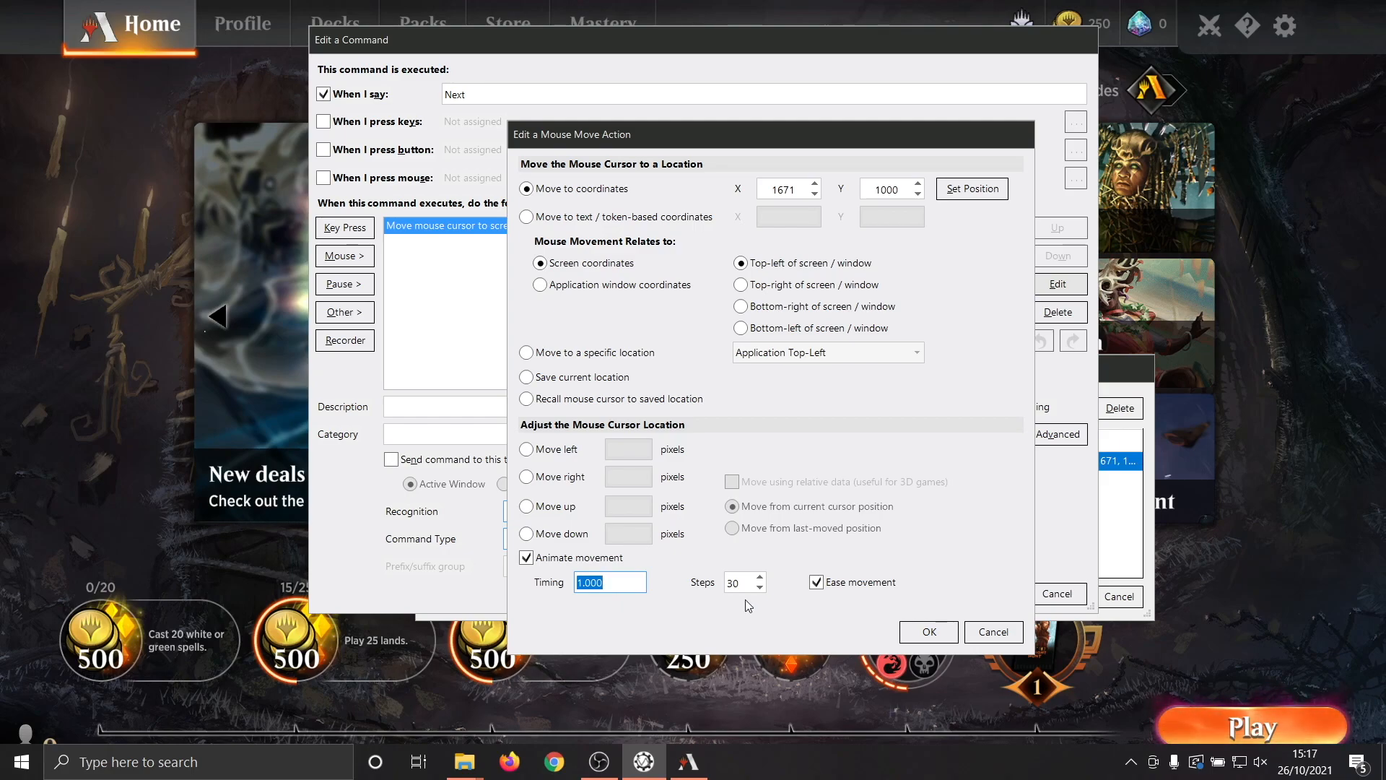
{"action": "left_click", "coordinate": [930, 633]}
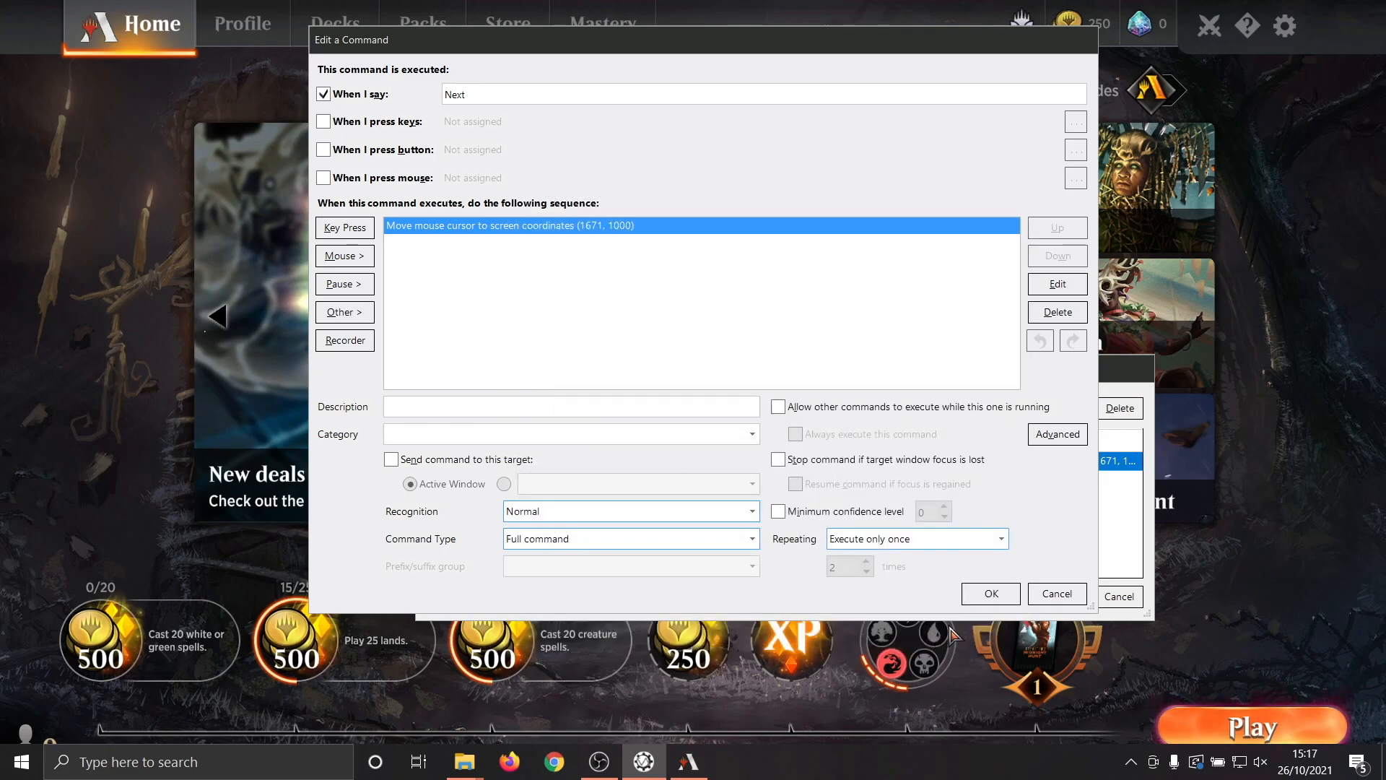
{"action": "left_click", "coordinate": [989, 597]}
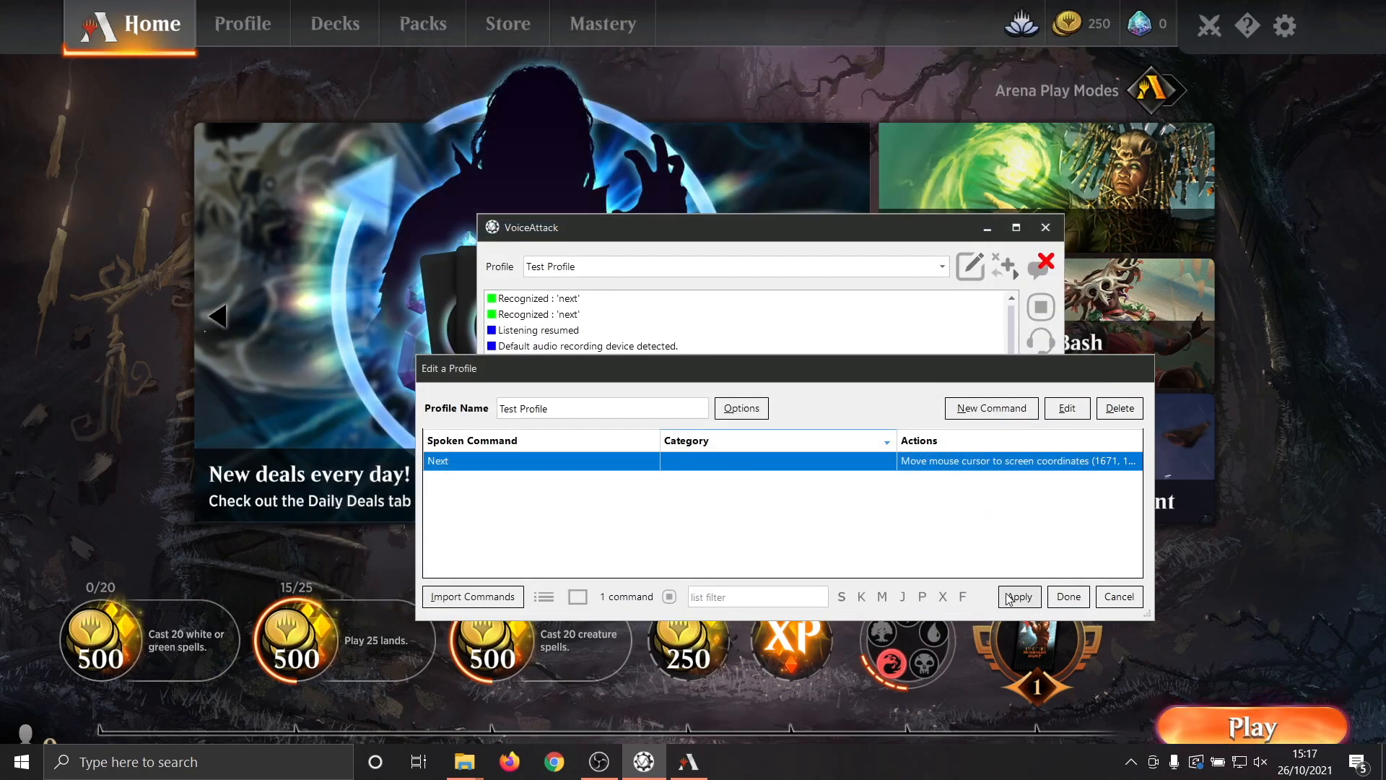
{"action": "left_click", "coordinate": [1054, 603]}
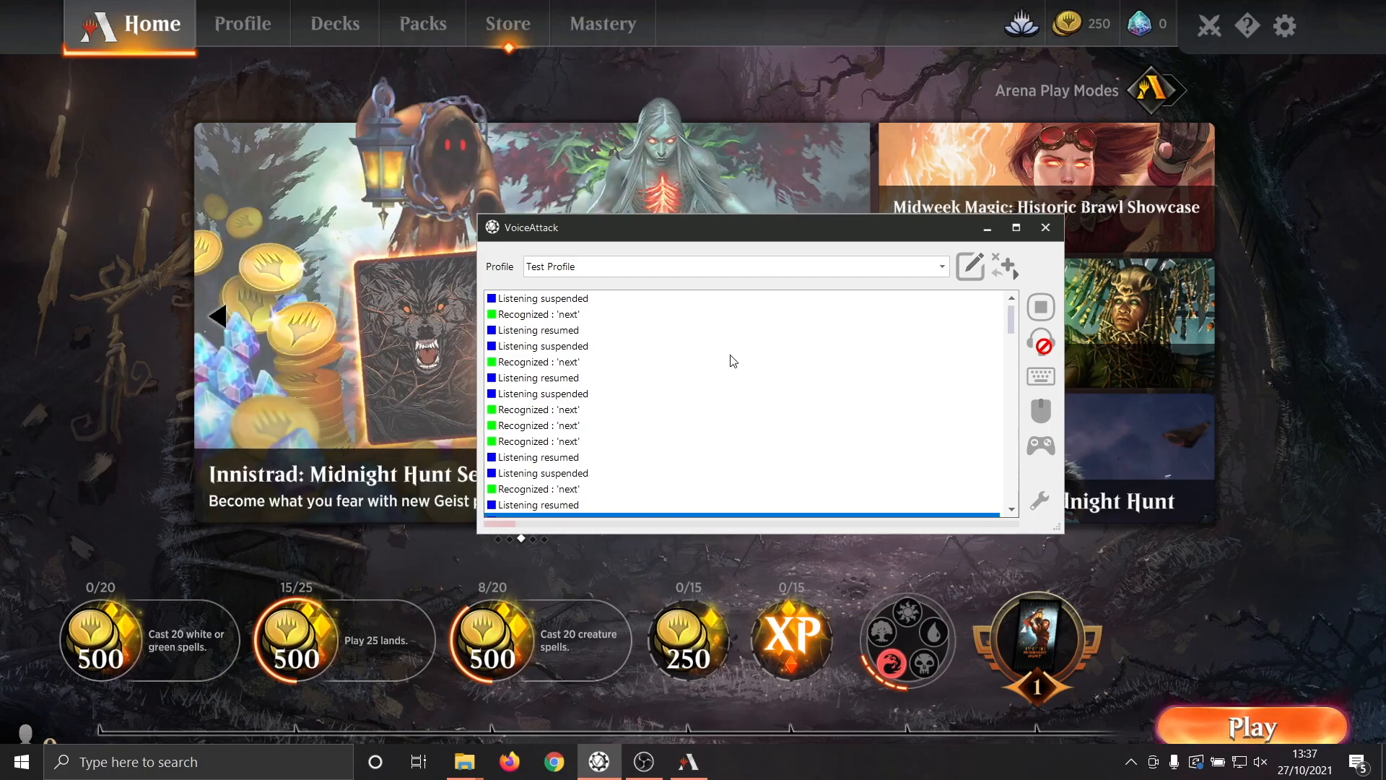
Reopen the "Next" command from Test Profile and add a 1.5-second pause after the mouse move action.
{"action": "left_click", "coordinate": [971, 274]}
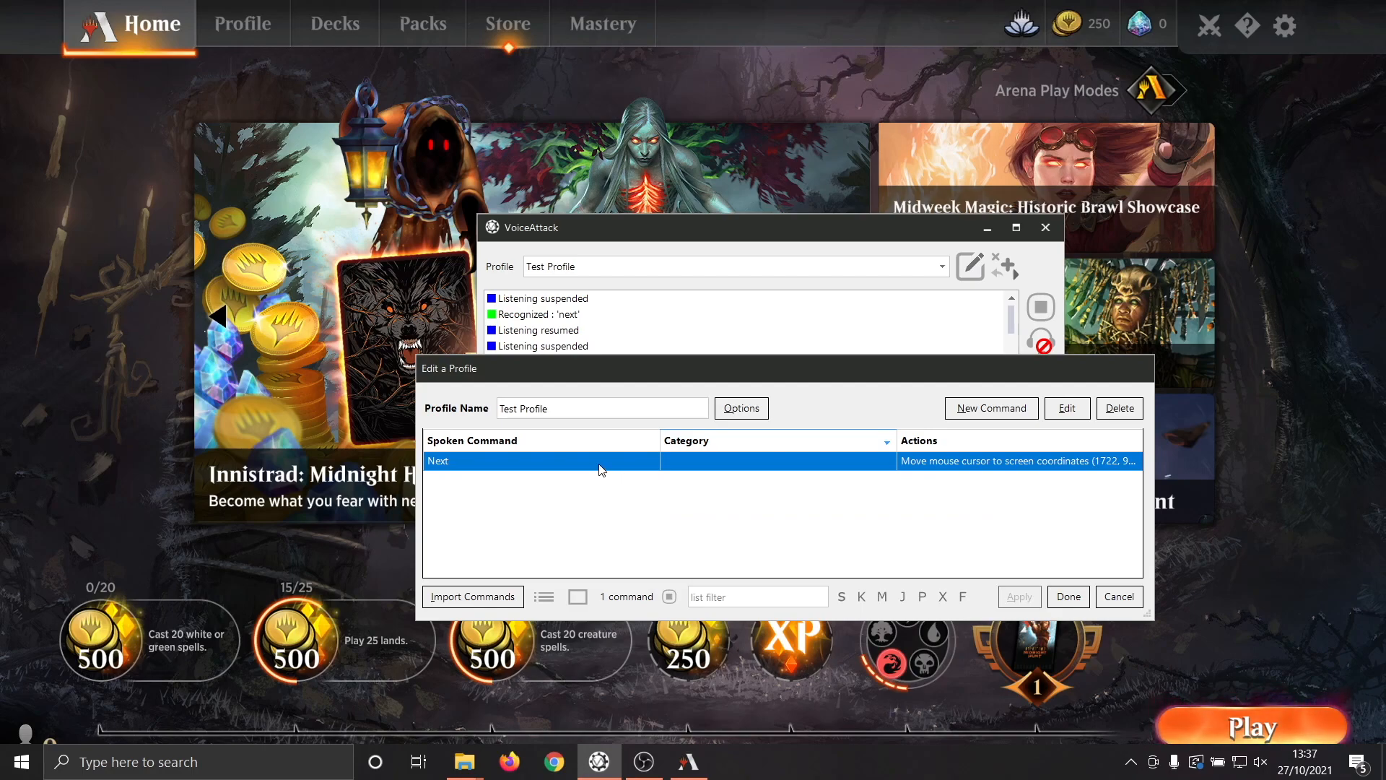
{"action": "left_click", "coordinate": [1068, 410]}
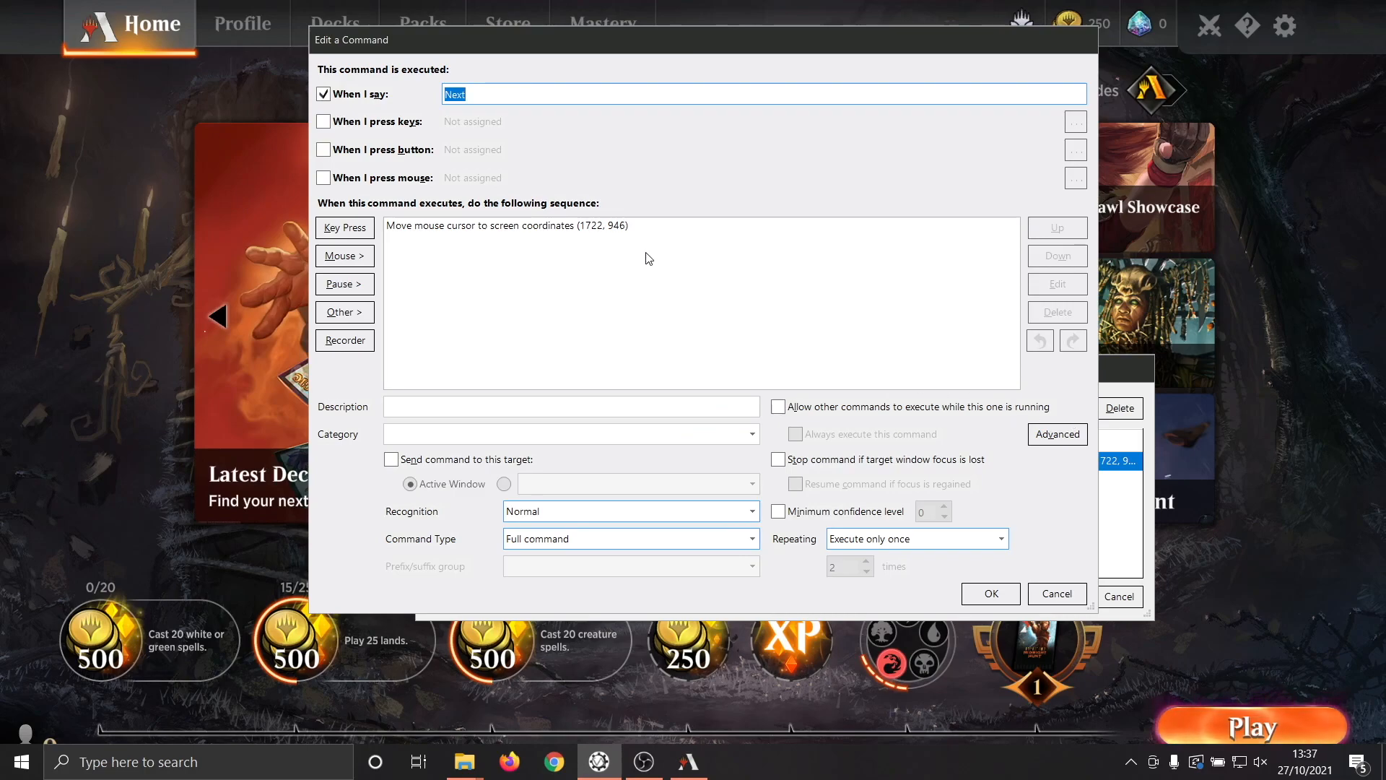
{"action": "left_click", "coordinate": [642, 229]}
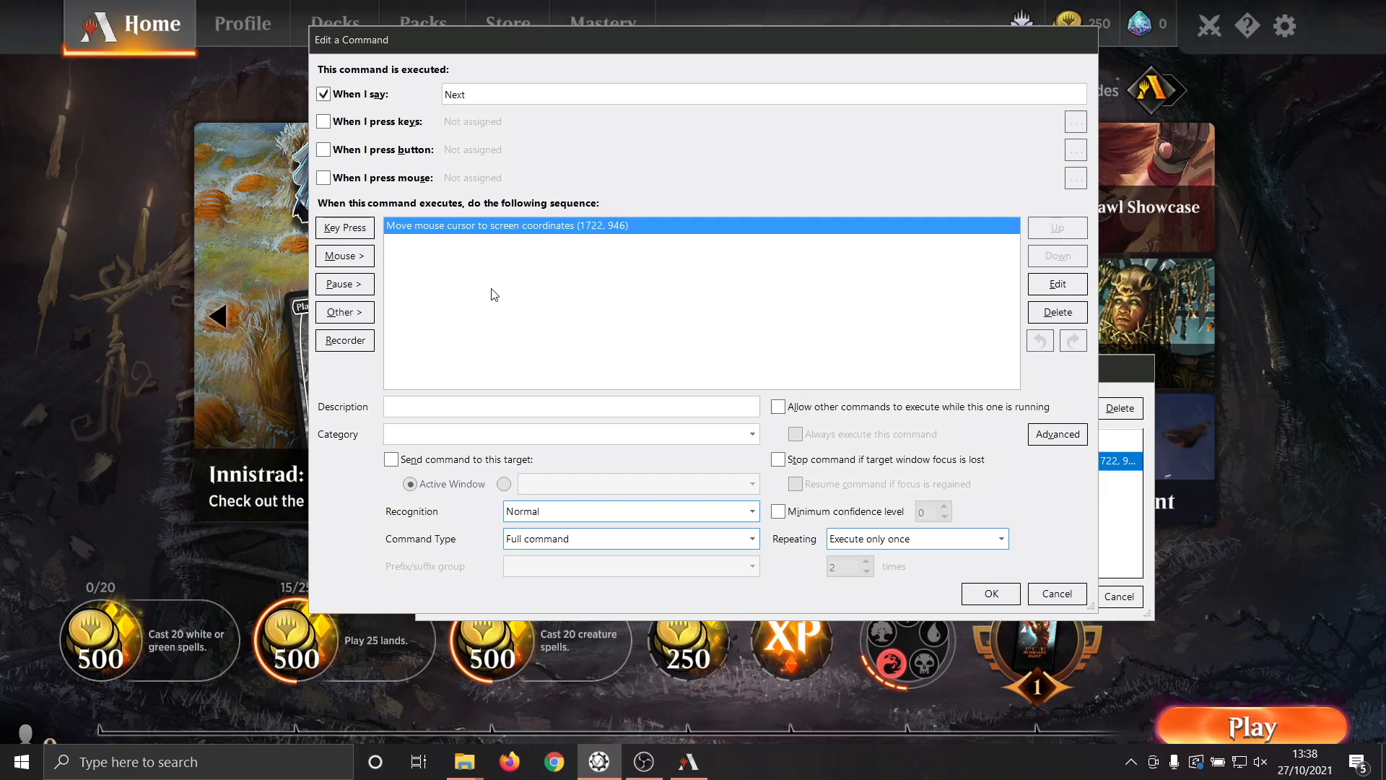
{"action": "left_click", "coordinate": [345, 285]}
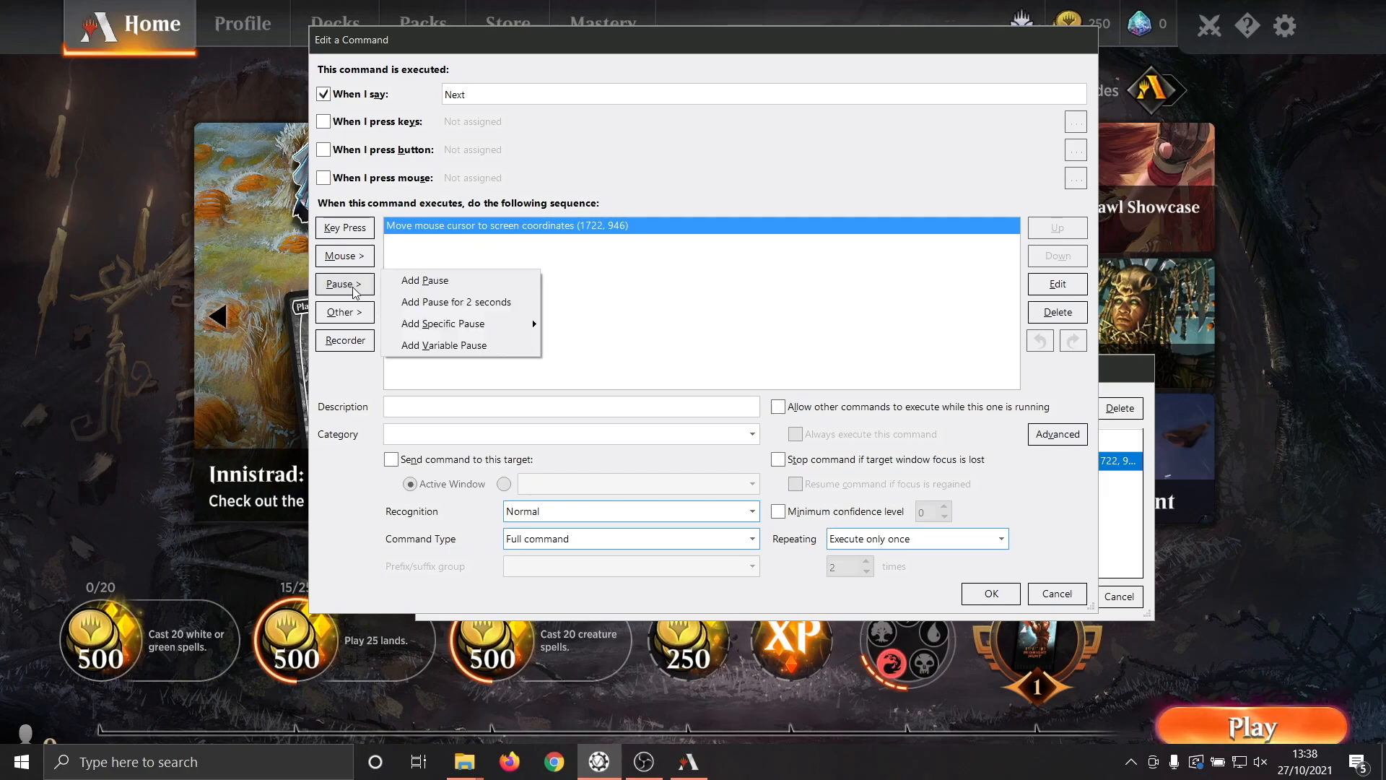
{"action": "left_click", "coordinate": [485, 281]}
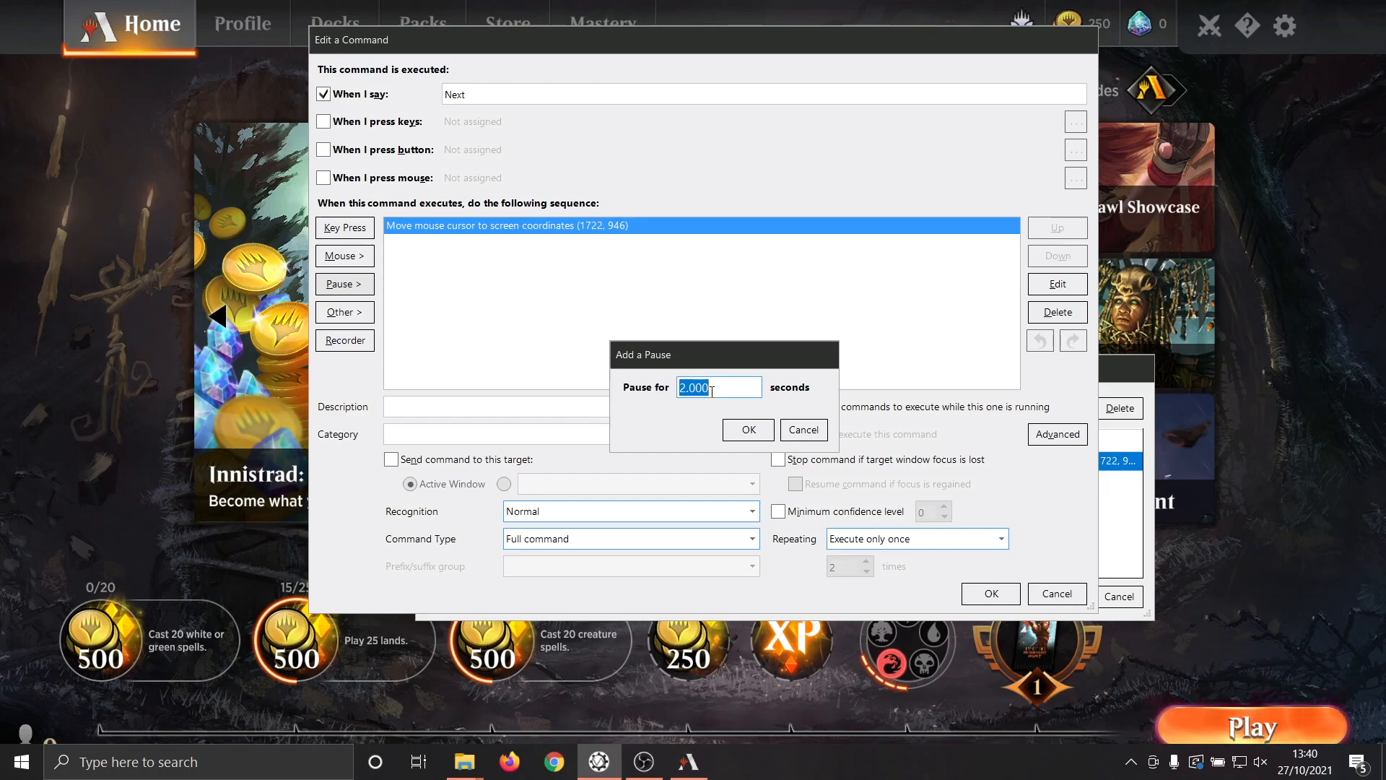
{"action": "type", "text": "15"}
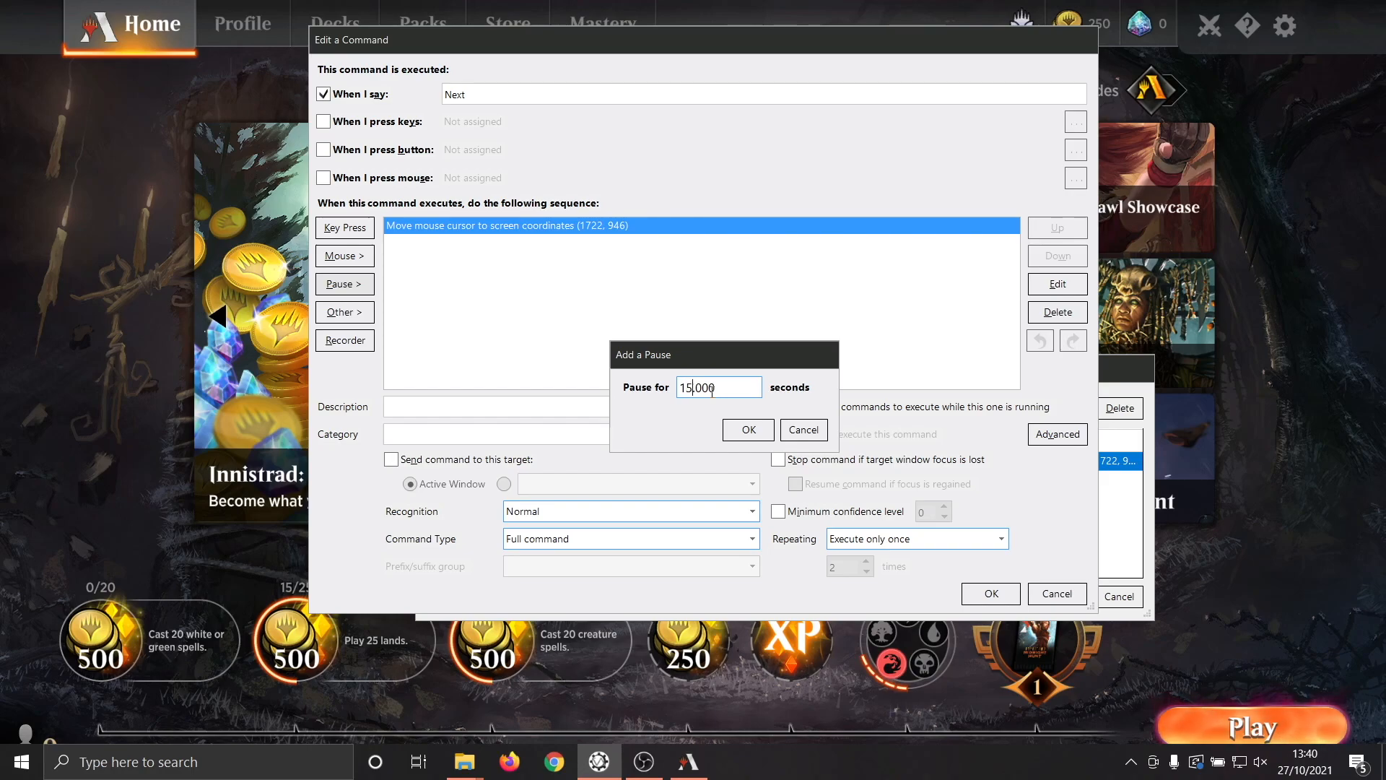
{"action": "key", "text": "BackSpace"}
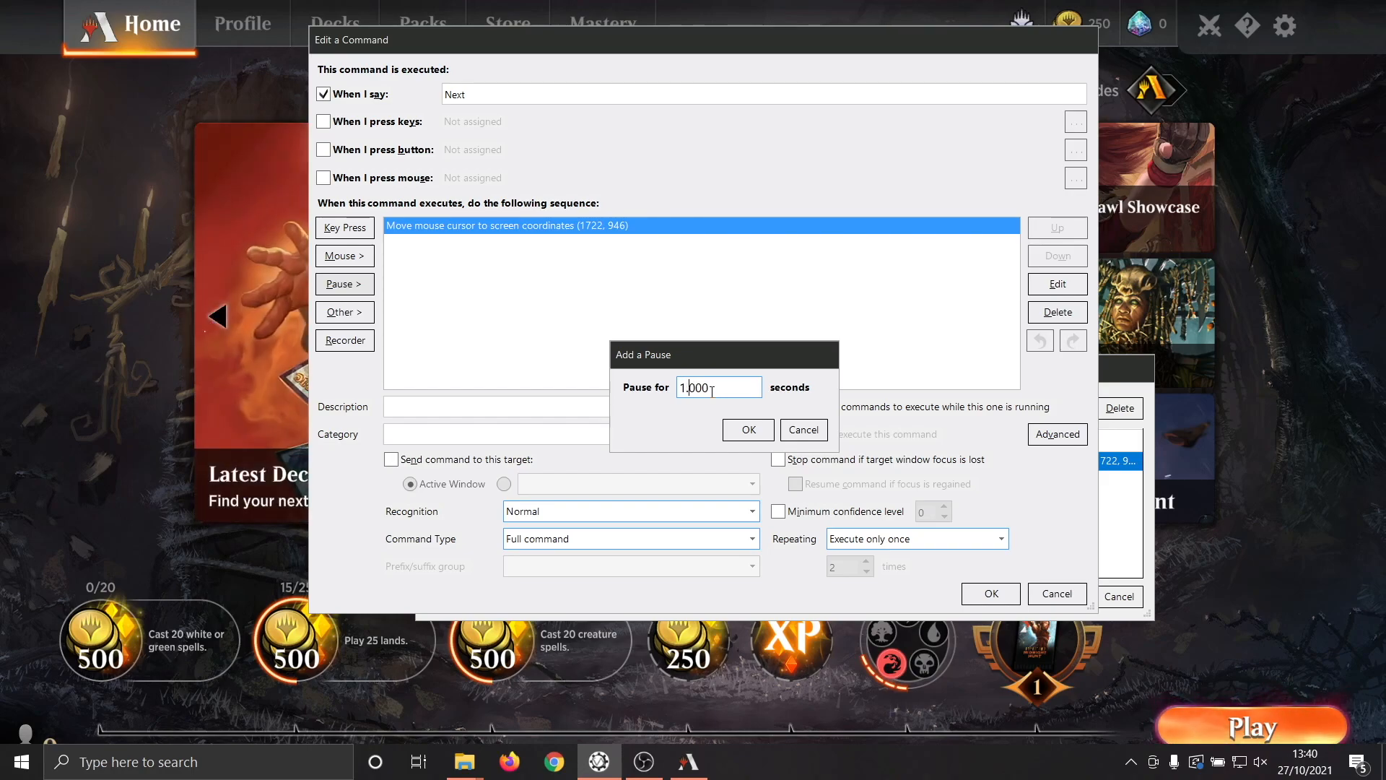
{"action": "type", "text": ".5"}
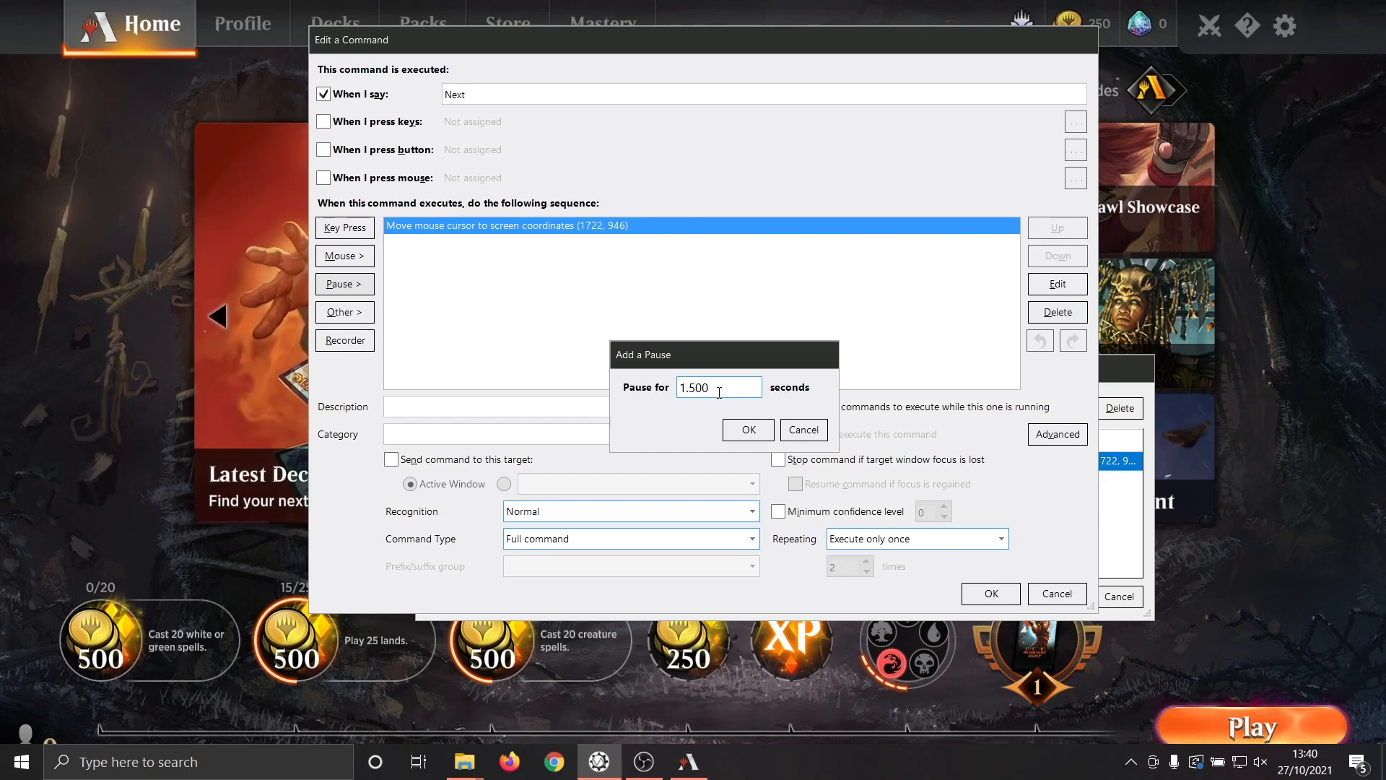
{"action": "left_click", "coordinate": [747, 429]}
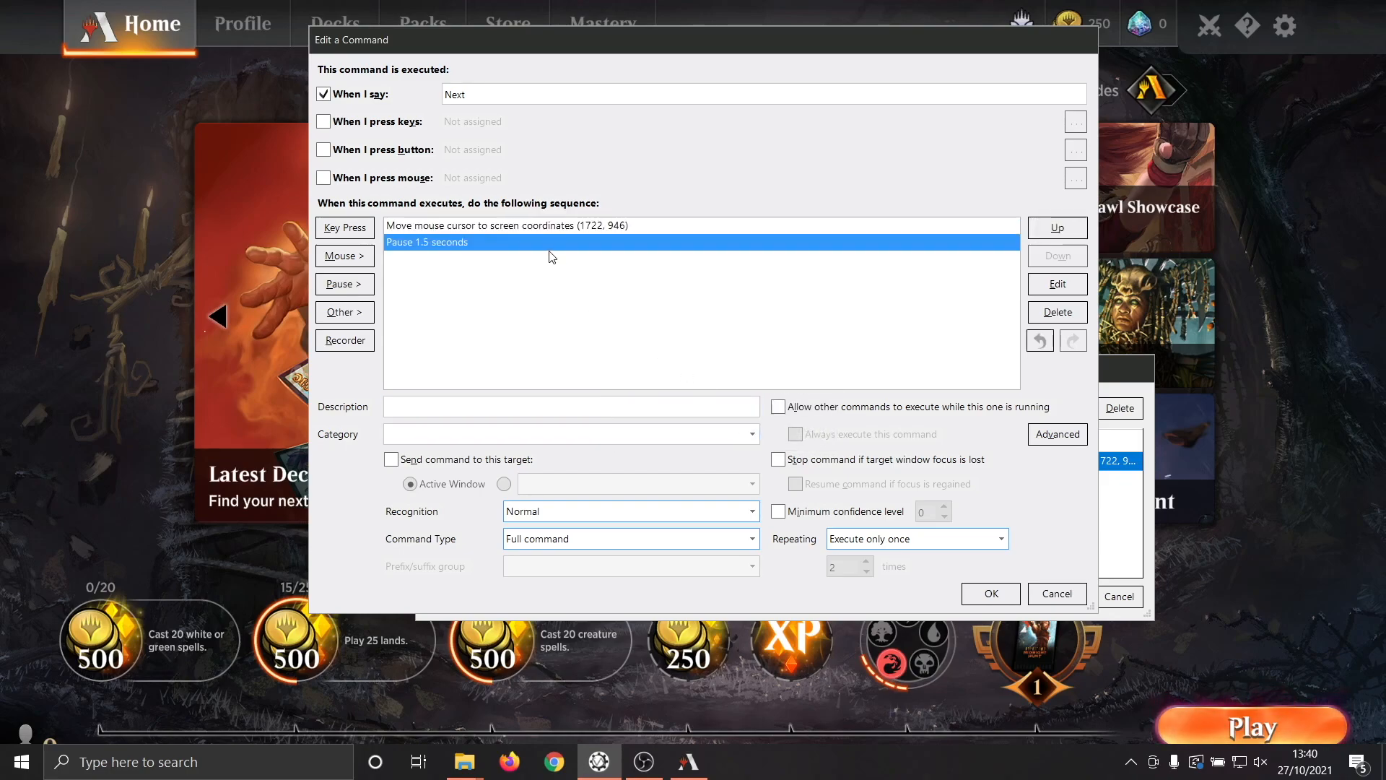
Add a mouse action that clicks the left button after the 1.5-second pause in the command sequence.
{"action": "left_click", "coordinate": [544, 226]}
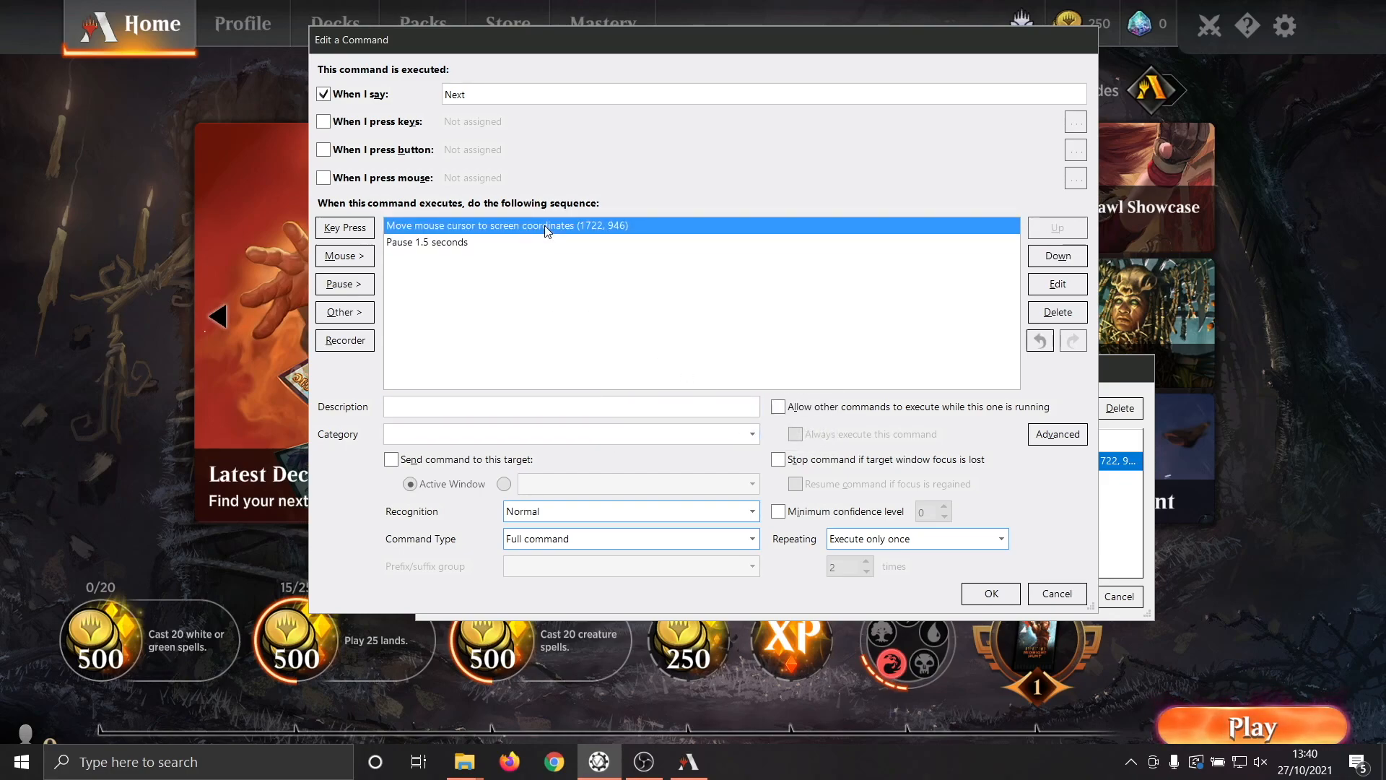
{"action": "left_click", "coordinate": [478, 243]}
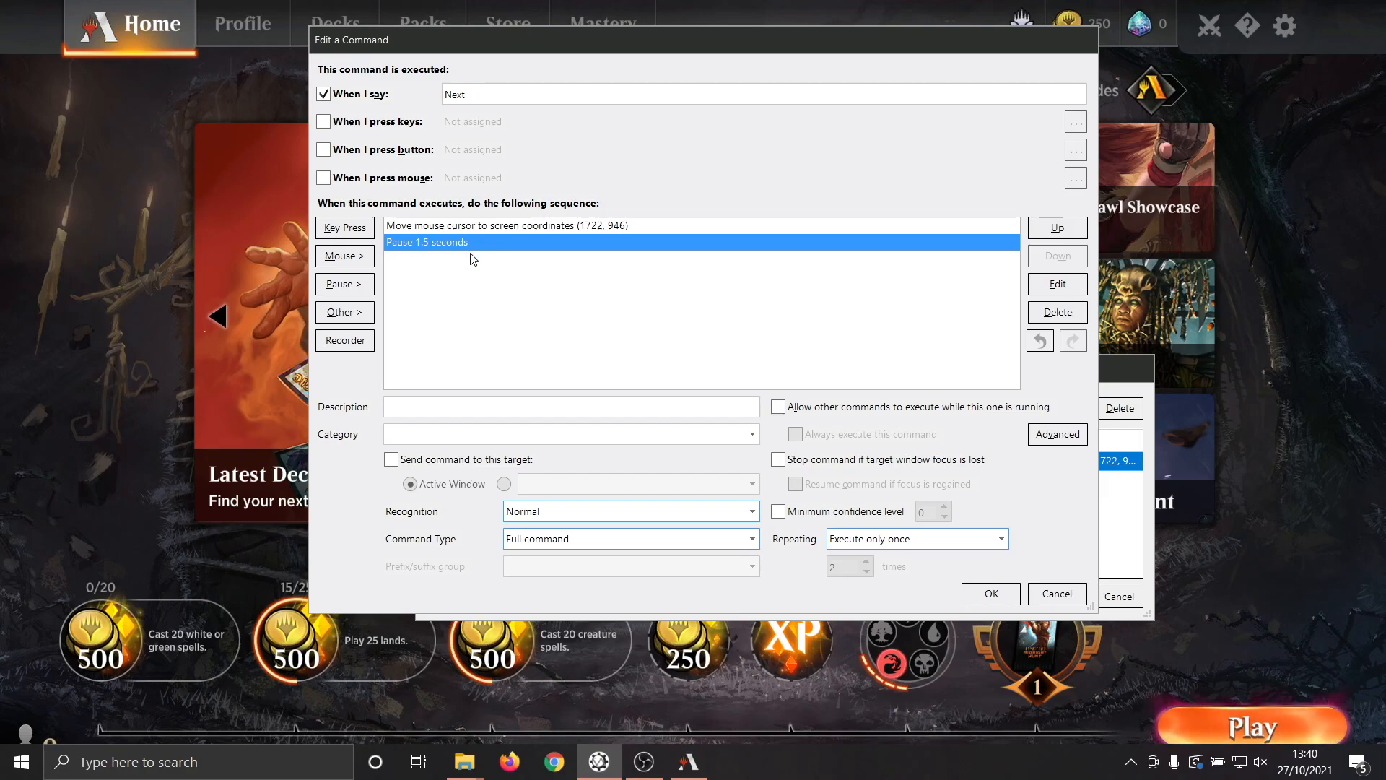
{"action": "left_click", "coordinate": [364, 266]}
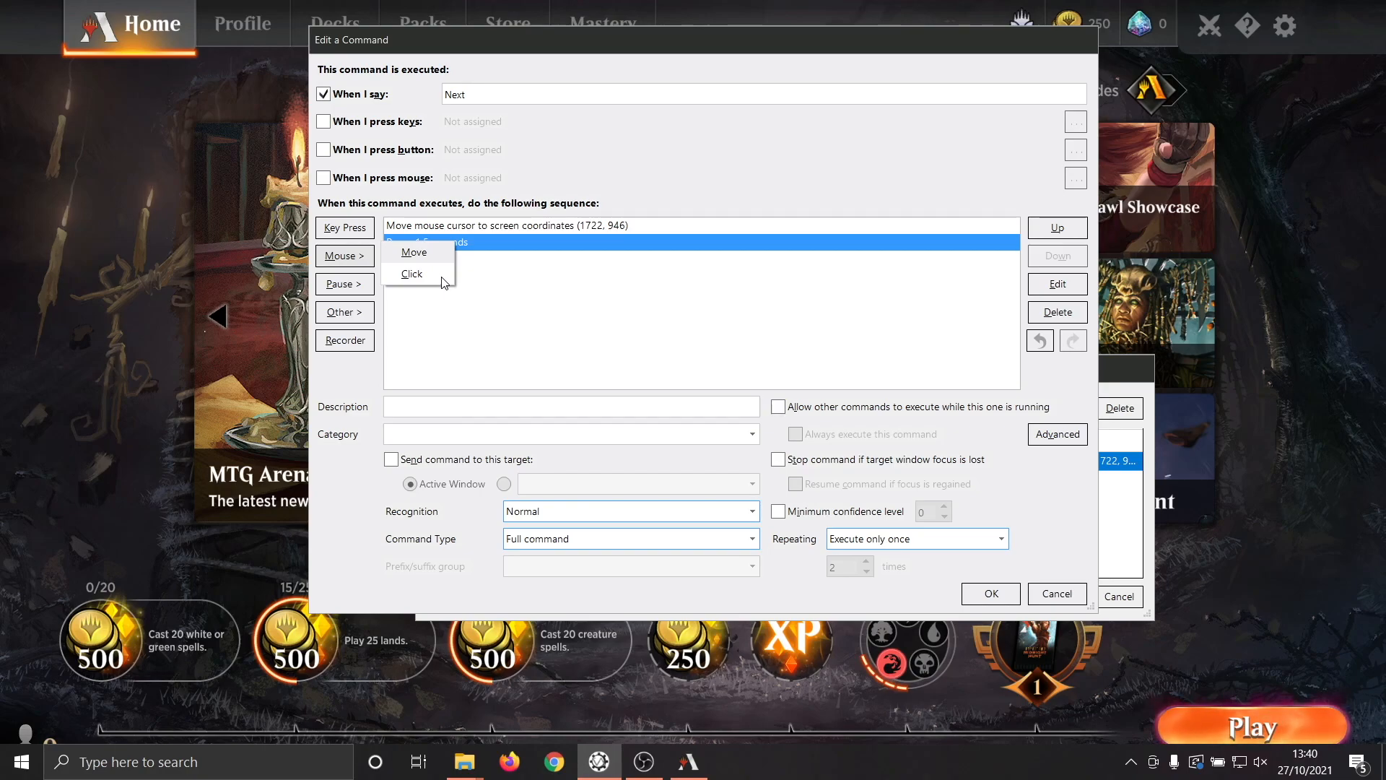
{"action": "left_click", "coordinate": [412, 274]}
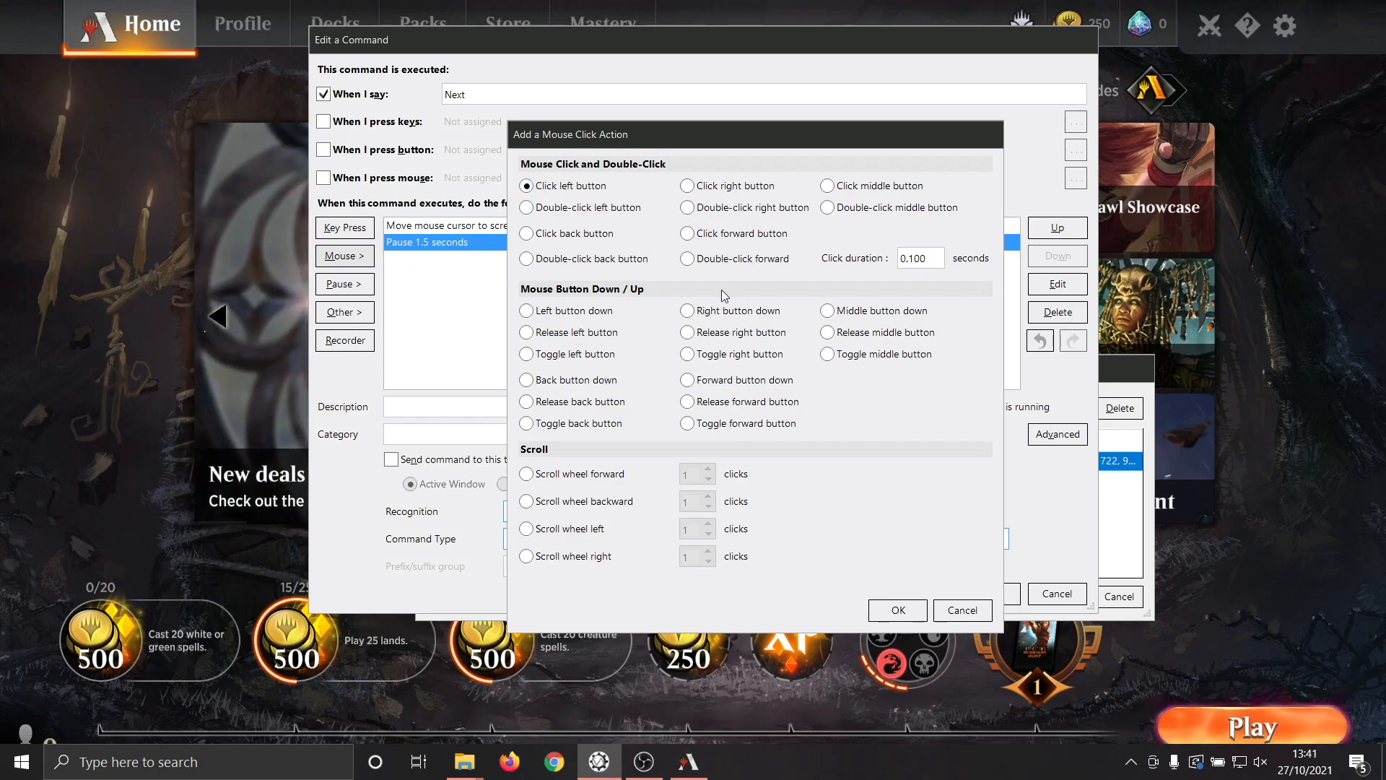
{"action": "left_click", "coordinate": [898, 610]}
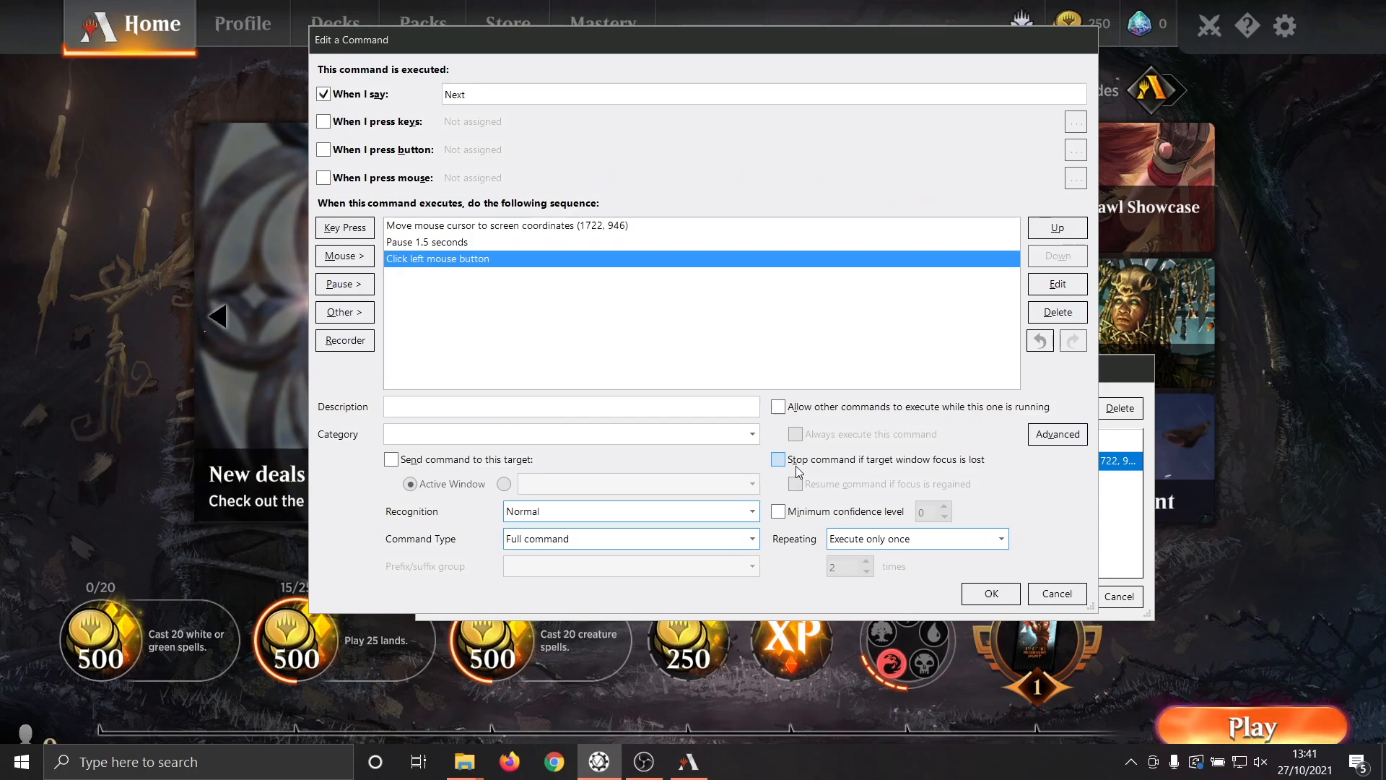
Review the move, pause and click actions of the "Next" command, then save the command and Test Profile.
{"action": "left_click", "coordinate": [636, 226]}
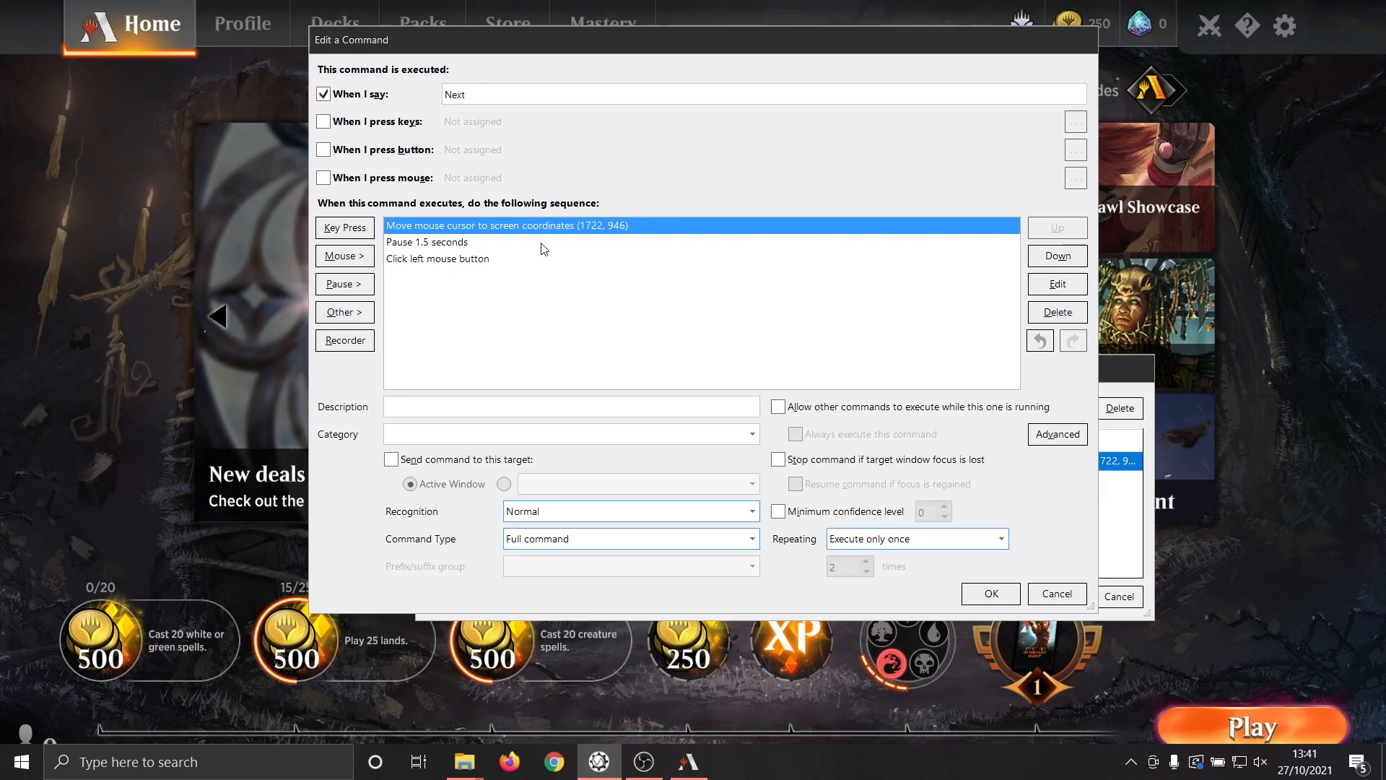
{"action": "left_click", "coordinate": [480, 243]}
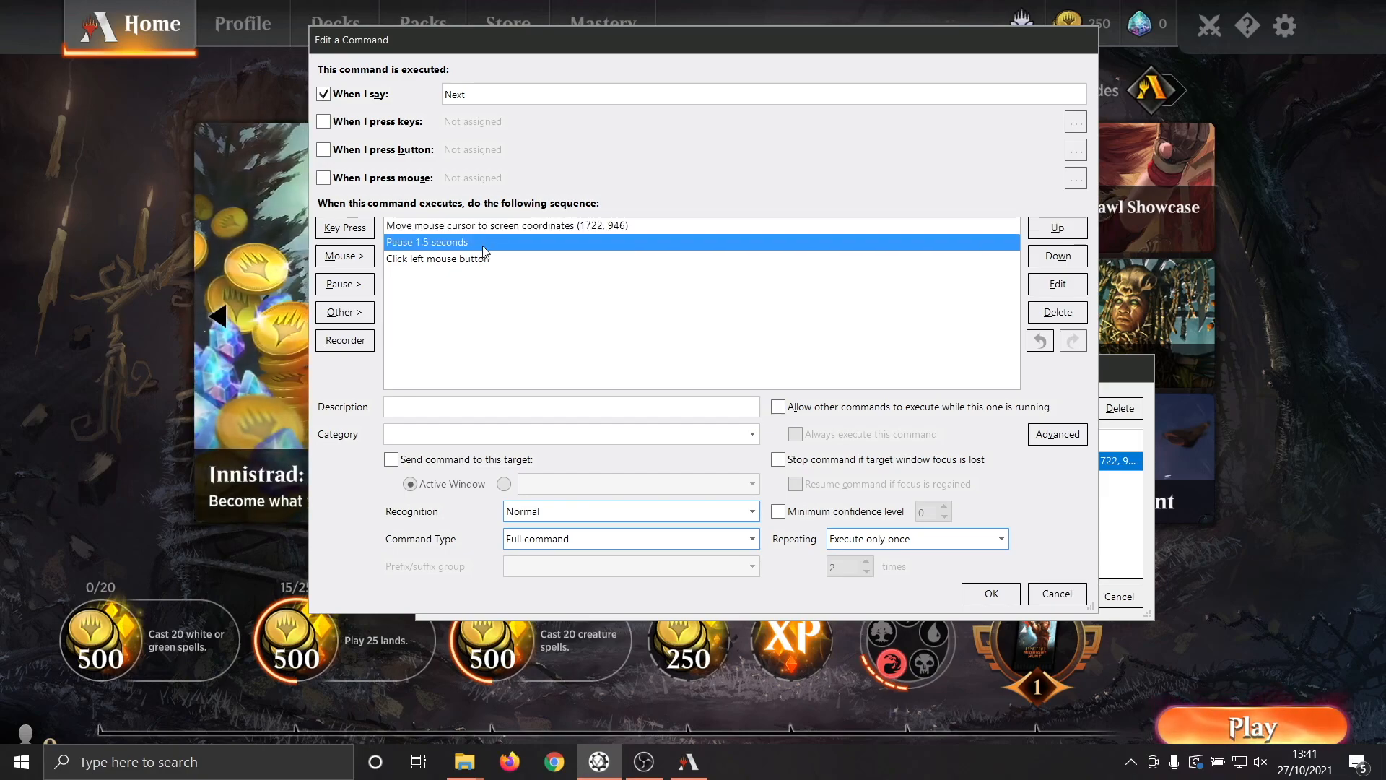
{"action": "left_click", "coordinate": [488, 259]}
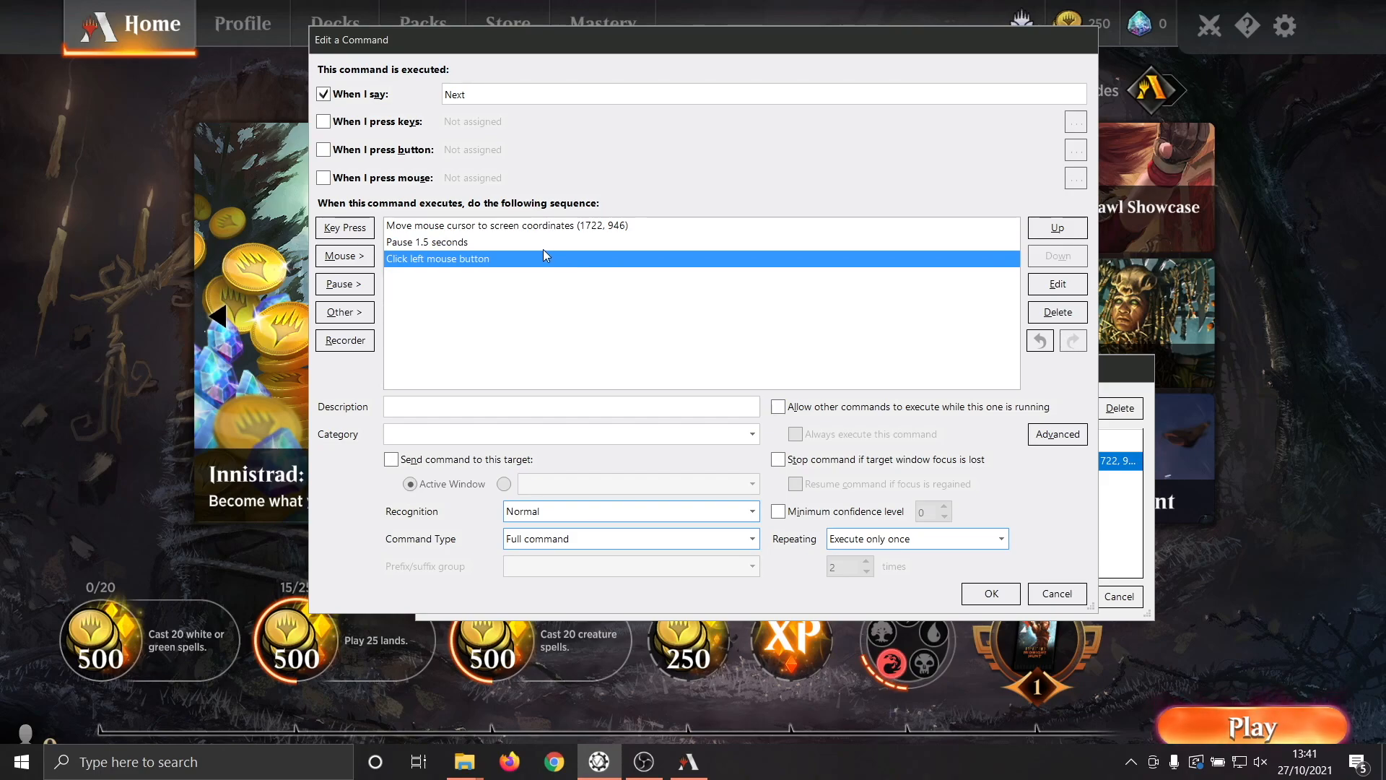
{"action": "left_click", "coordinate": [519, 228]}
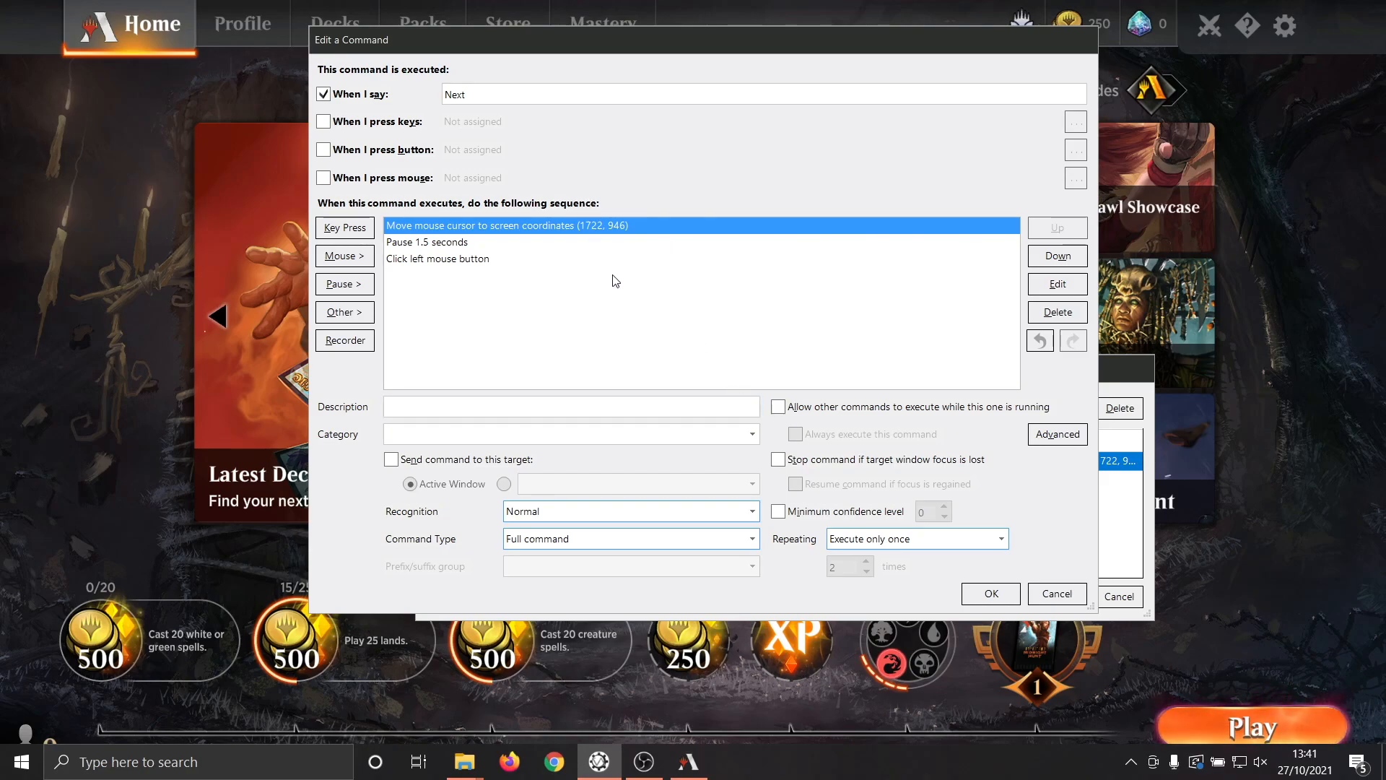
{"action": "left_click", "coordinate": [1000, 594]}
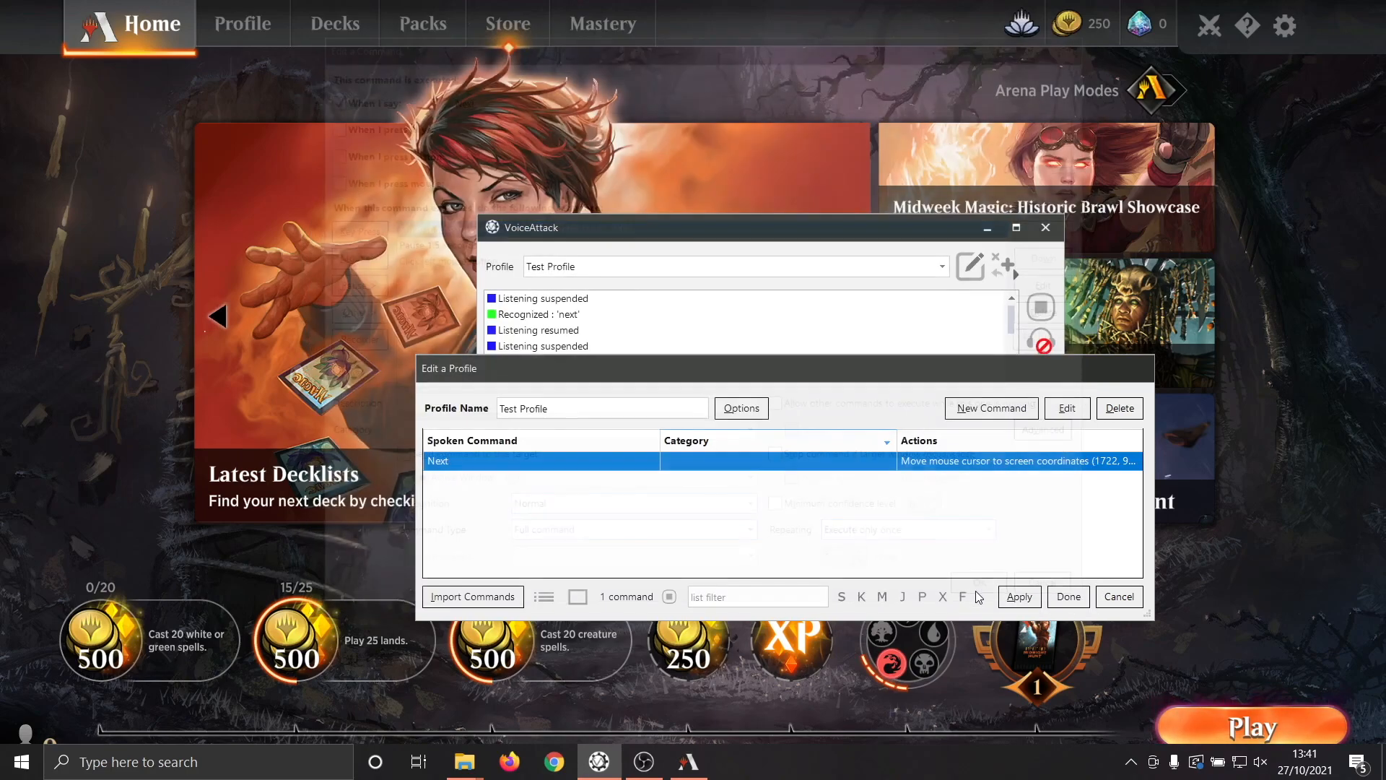
{"action": "left_click", "coordinate": [1068, 596]}
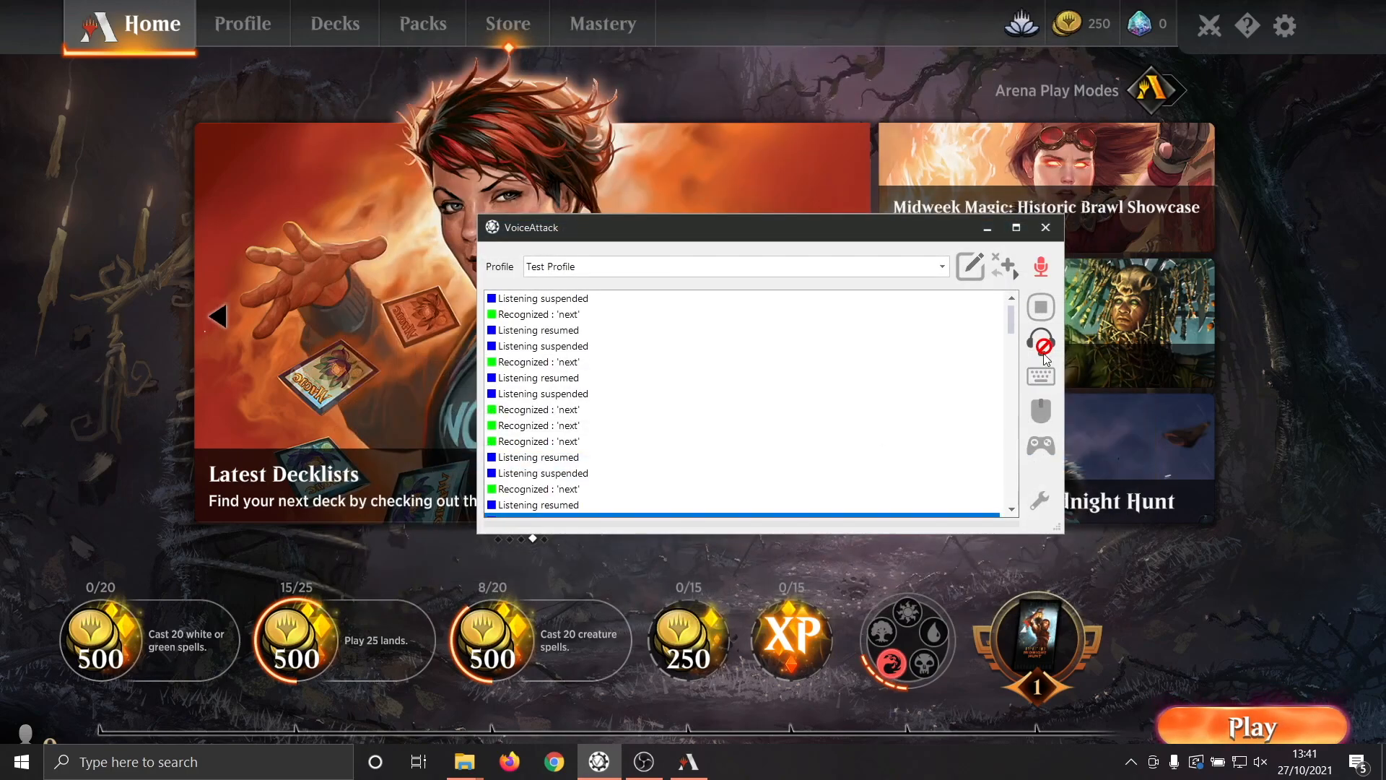
In Magic: The Gathering Arena, start a Bot Match with the Goblins Everywhere! deck and keep the opening seven-card hand.
{"action": "left_click", "coordinate": [1215, 729]}
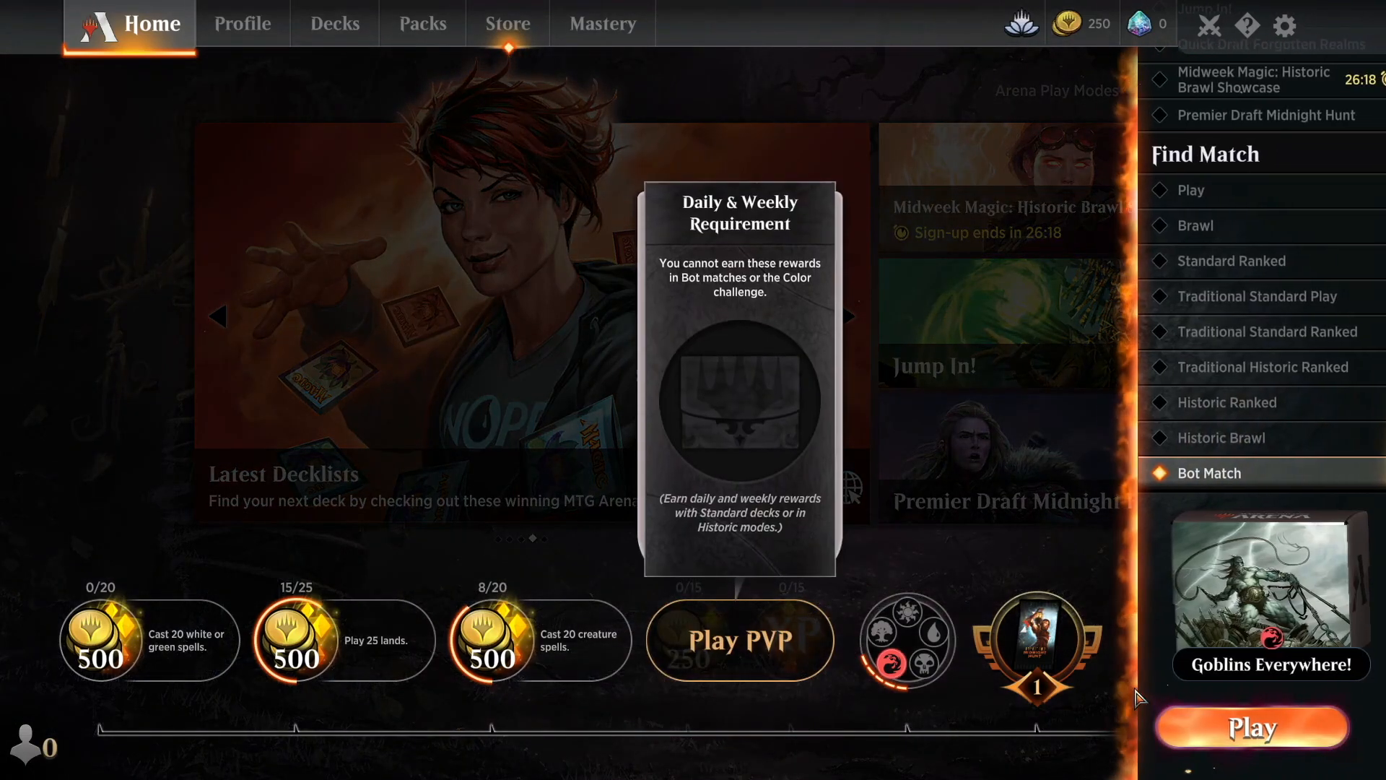
{"action": "left_click", "coordinate": [1215, 729]}
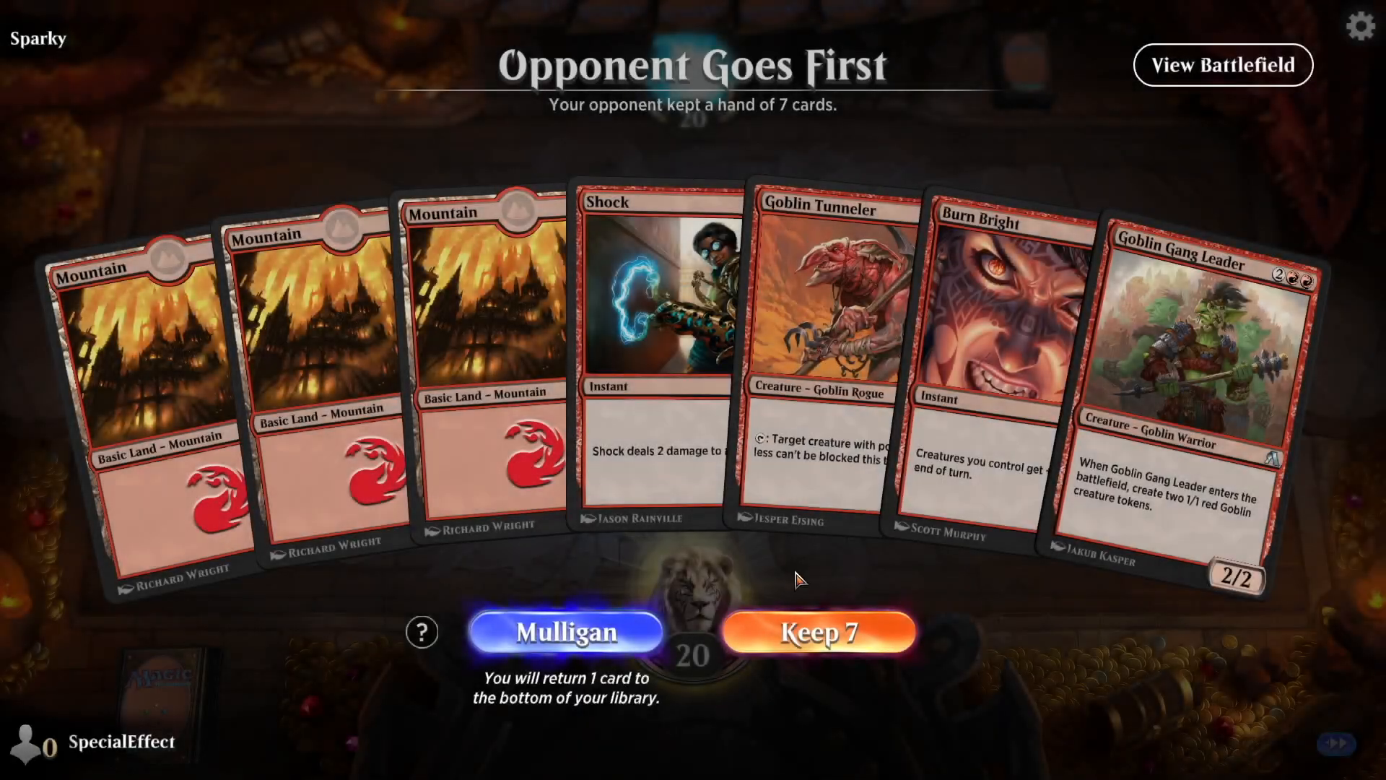
{"action": "left_click", "coordinate": [802, 631]}
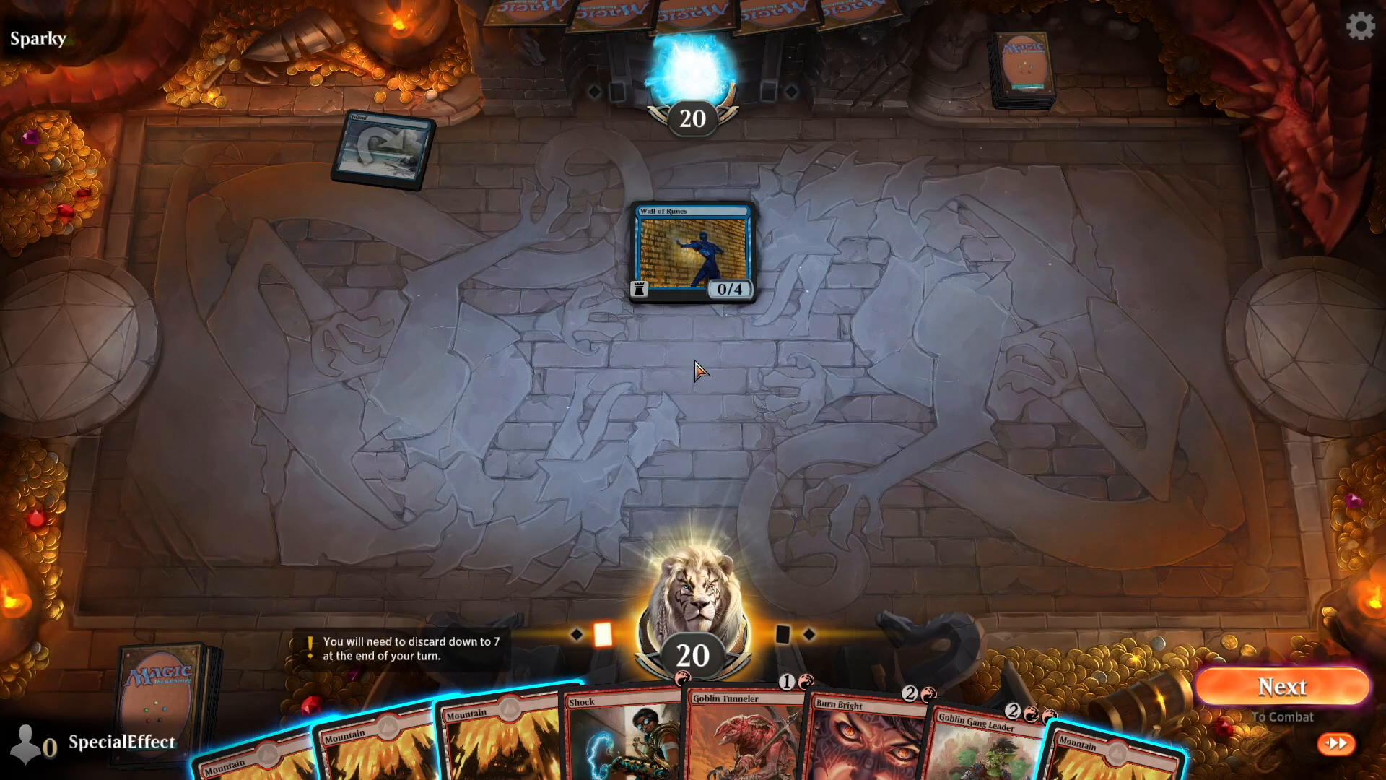
Advance from the main phase to combat without playing a card, then end the turn.
{"action": "left_click", "coordinate": [1246, 687]}
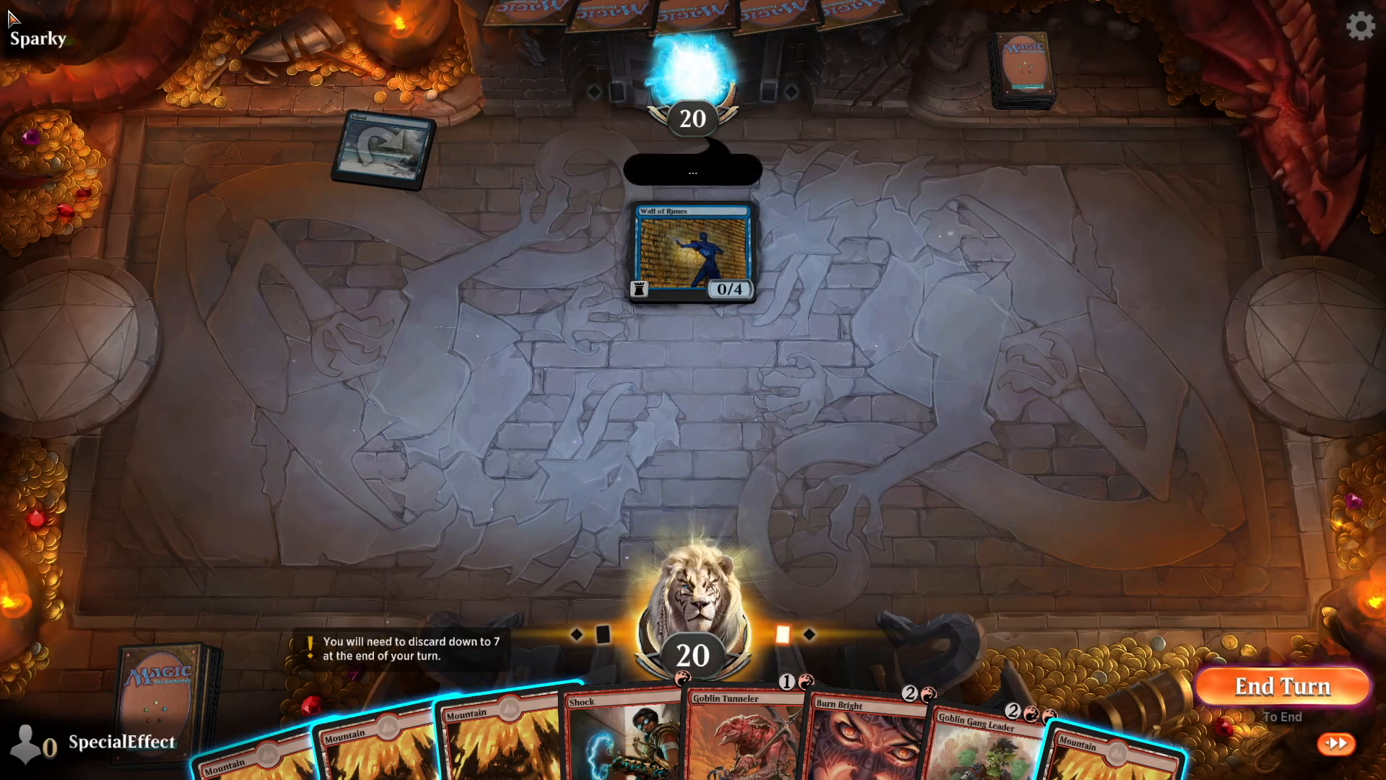
{"action": "left_click", "coordinate": [1246, 690]}
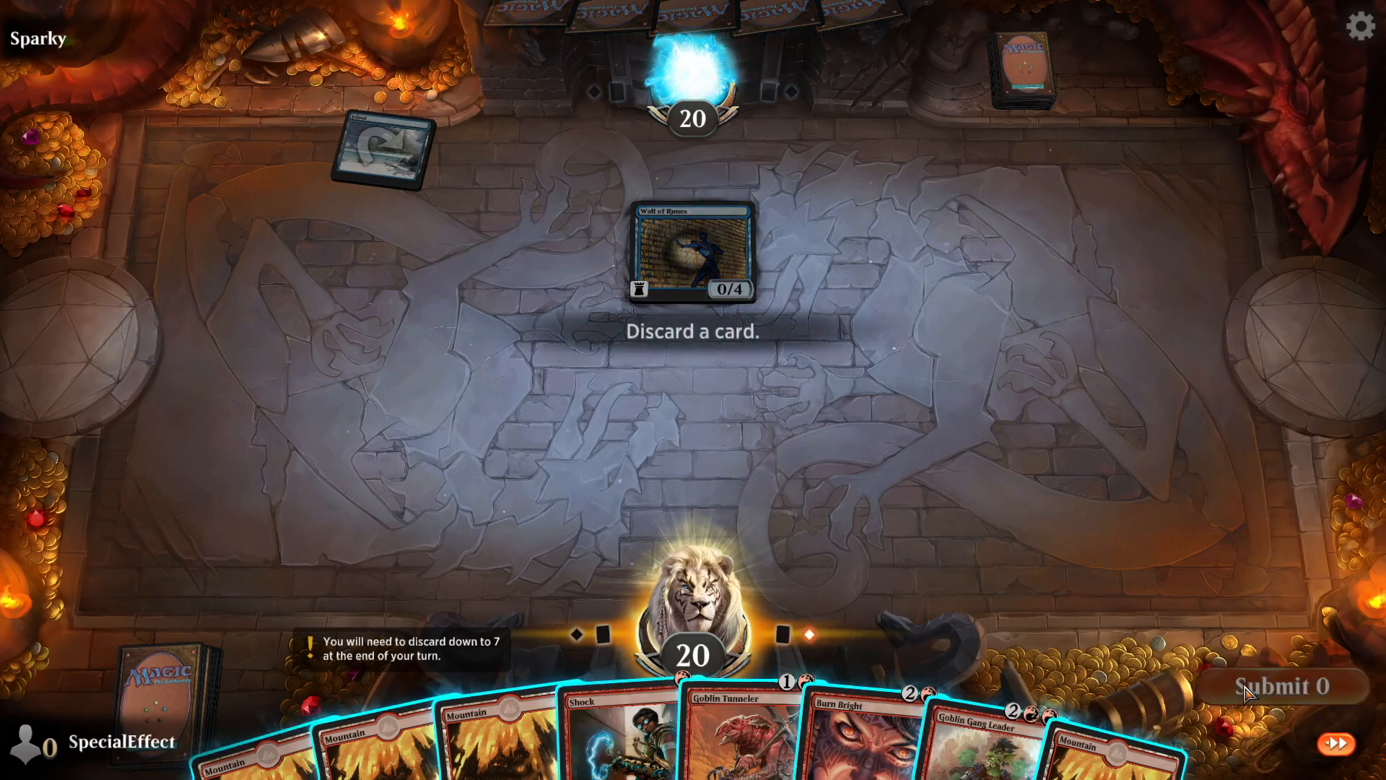